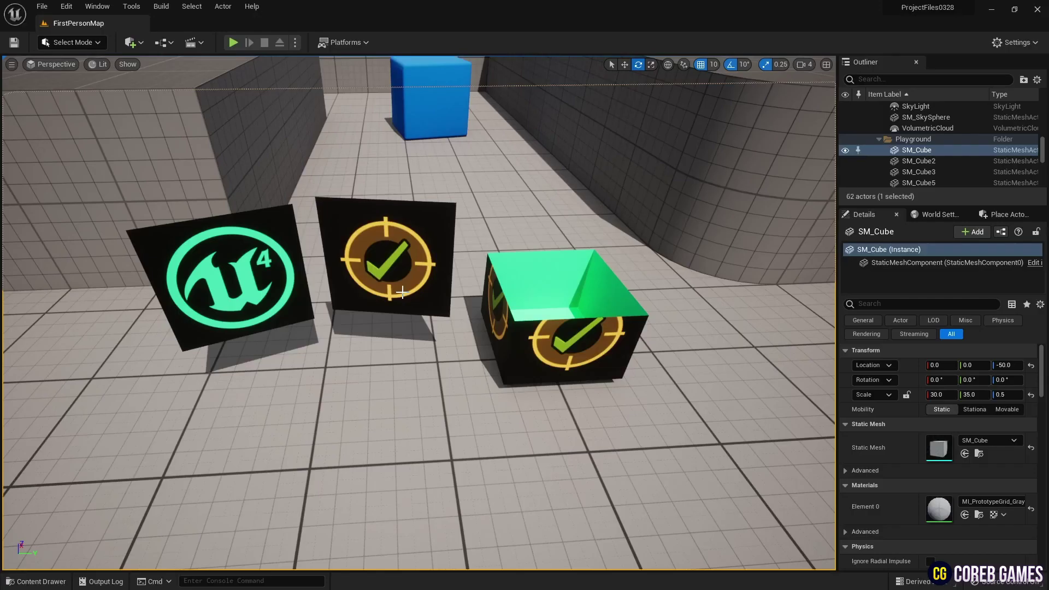
left_click(395, 268)
left_click_drag(428, 279, 408, 269)
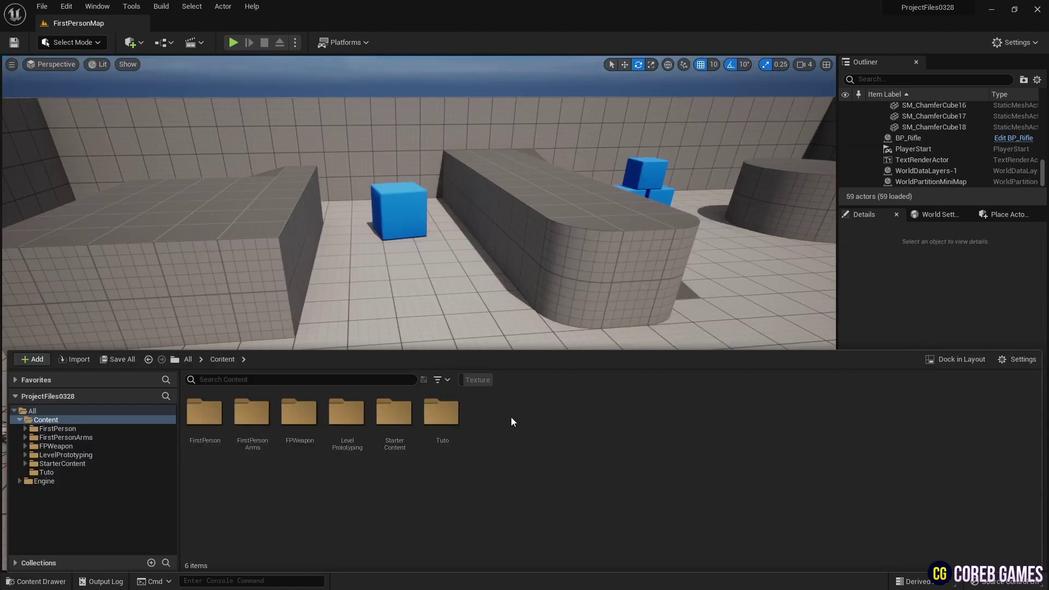
Create a new material named M_TwoSided in the Content folder and open it for editing.
right_click(506, 416)
left_click(560, 169)
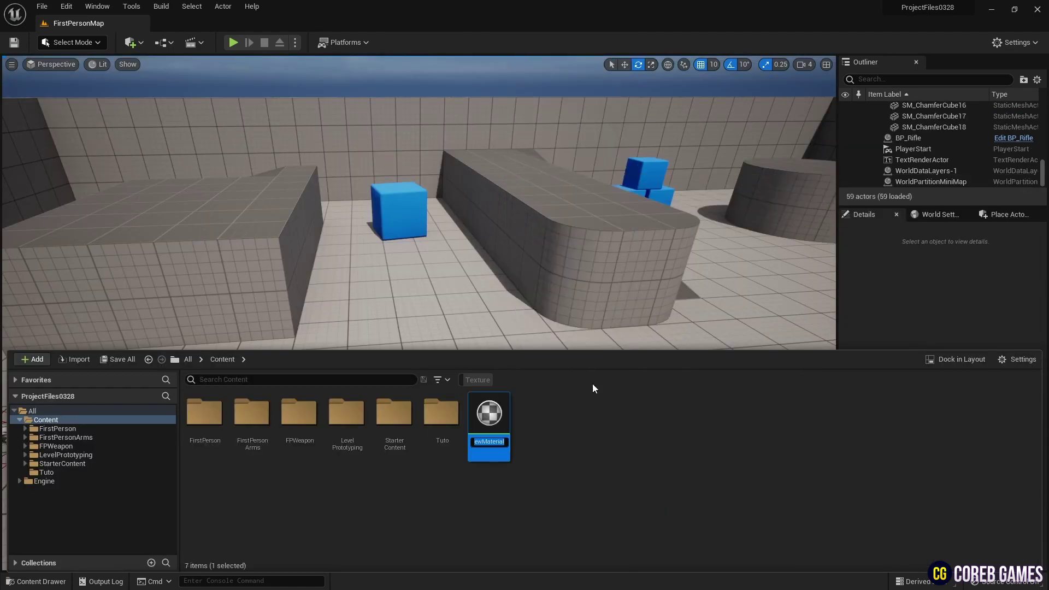
type("M_TwoSided")
key("Return")
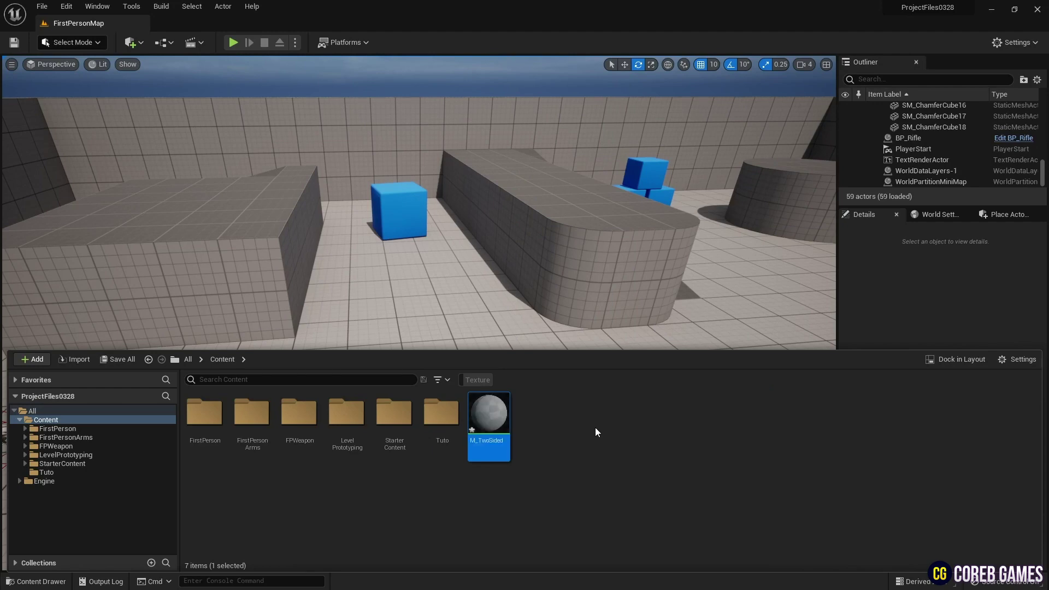
double_click(486, 409)
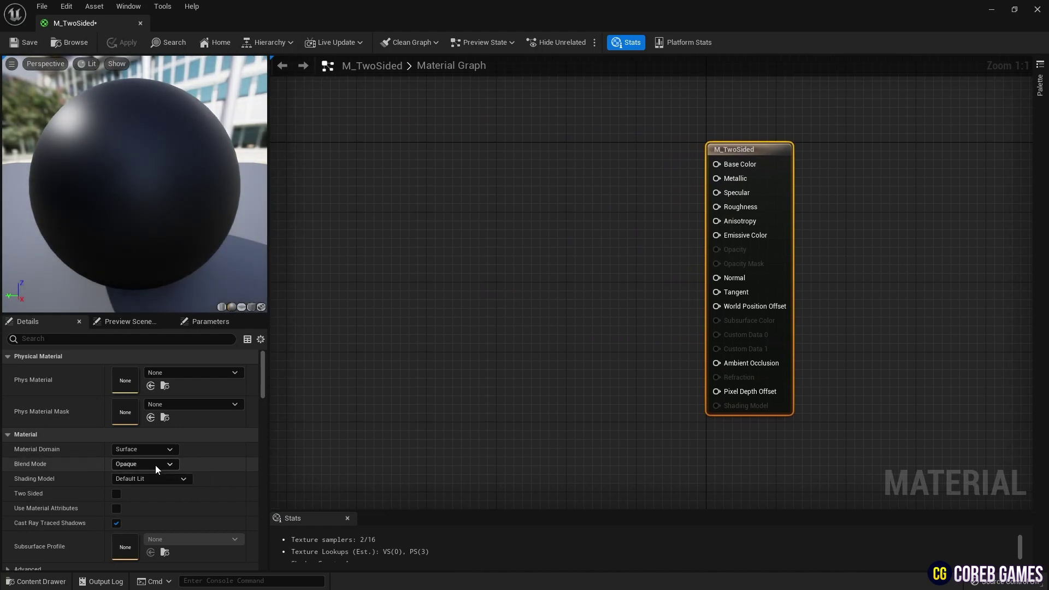
Set the material's Blend Mode to Masked, enable Two Sided, and preview it on a plane.
left_click(155, 465)
left_click(153, 485)
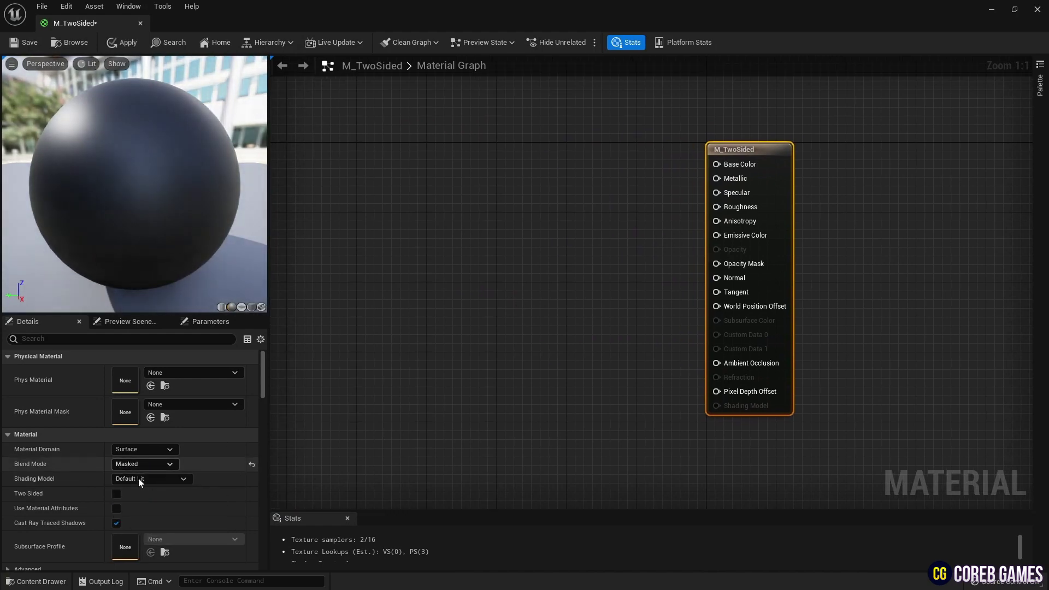
left_click(116, 494)
left_click(241, 306)
left_click_drag(210, 229, 109, 229)
Add a TwoSidedSign node to the empty area of the material graph.
right_click_drag(537, 181, 614, 175)
right_click(463, 140)
right_click(457, 139)
type("tex")
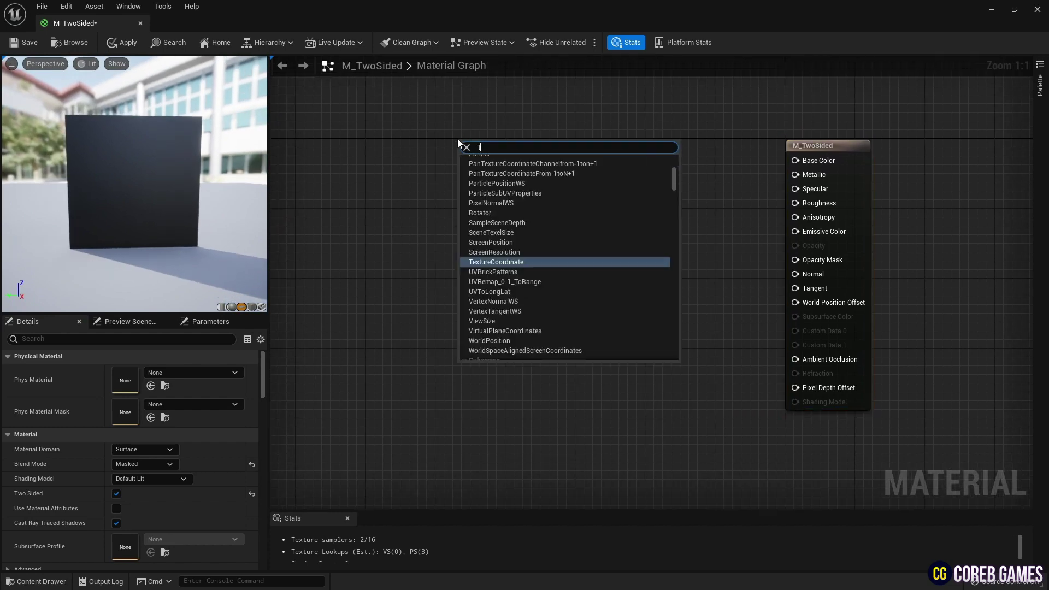
key("BackSpace")
key("BackSpace")
type("wo")
key("Return")
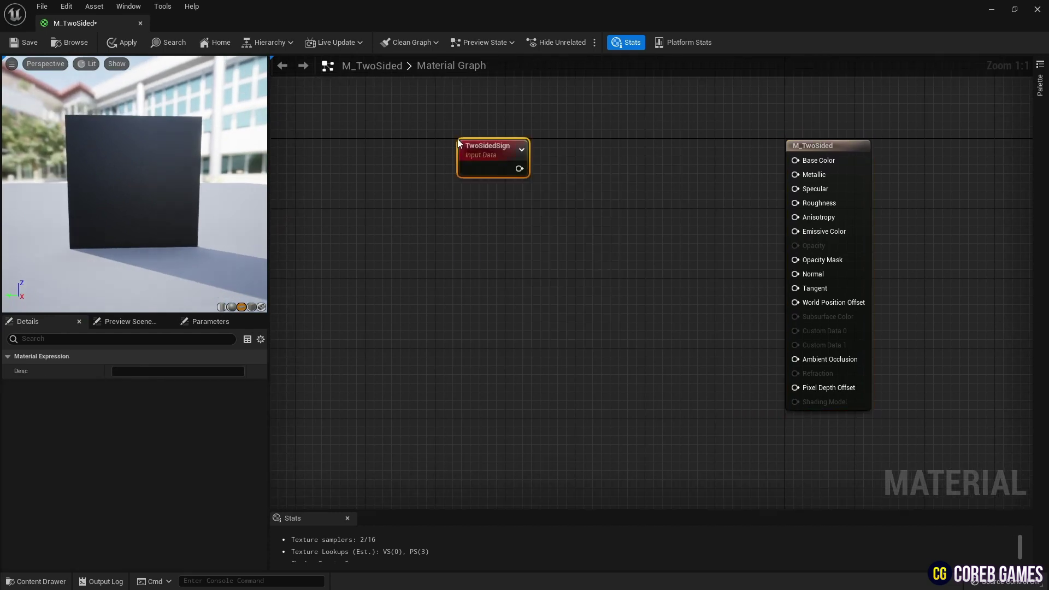
Add a Lerp node, feeding TwoSidedSign into its Alpha and its output into Base Color.
left_click_drag(485, 234, 493, 310)
left_click(558, 214)
key("l")
left_click(561, 209)
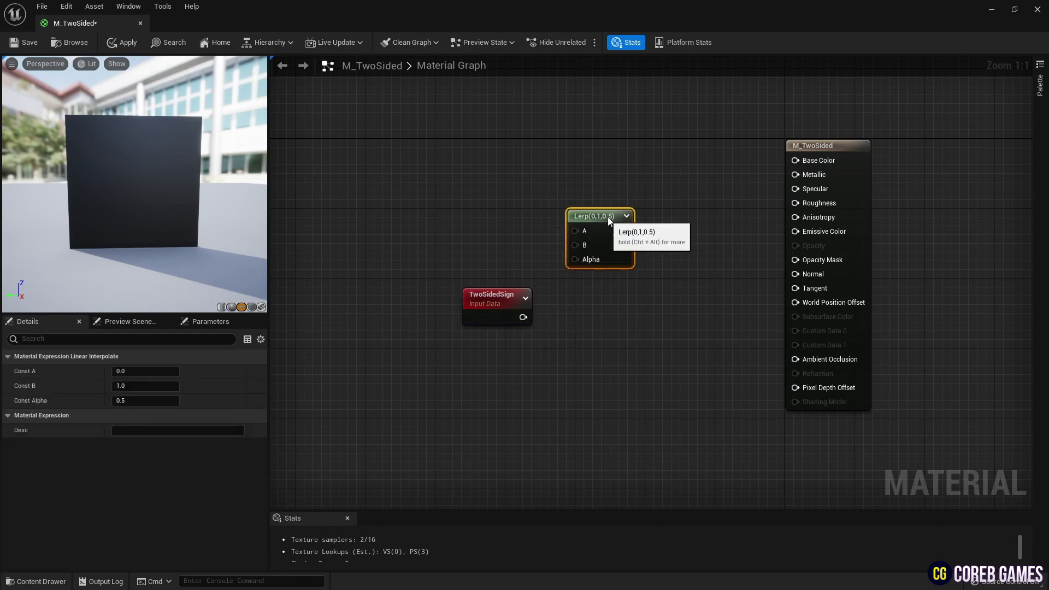
left_click_drag(800, 162, 801, 162)
left_click_drag(601, 216, 661, 164)
left_click_drag(219, 191, 219, 191)
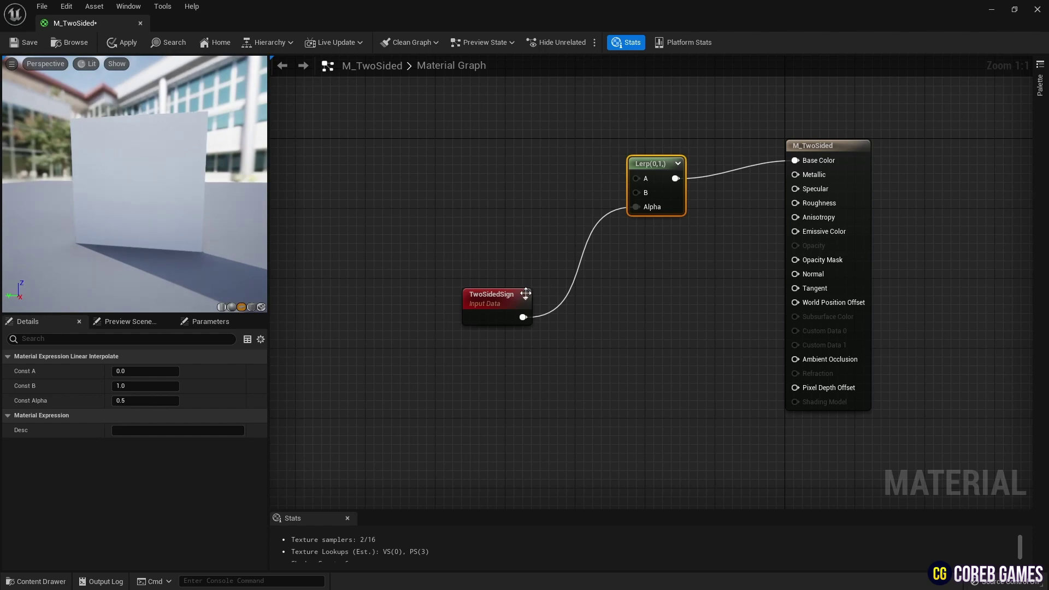
Insert a Saturate node between TwoSidedSign and the Lerp's Alpha input.
left_click_drag(523, 317, 639, 207)
type("sat")
left_click(612, 365)
right_click_drag(542, 232, 634, 265)
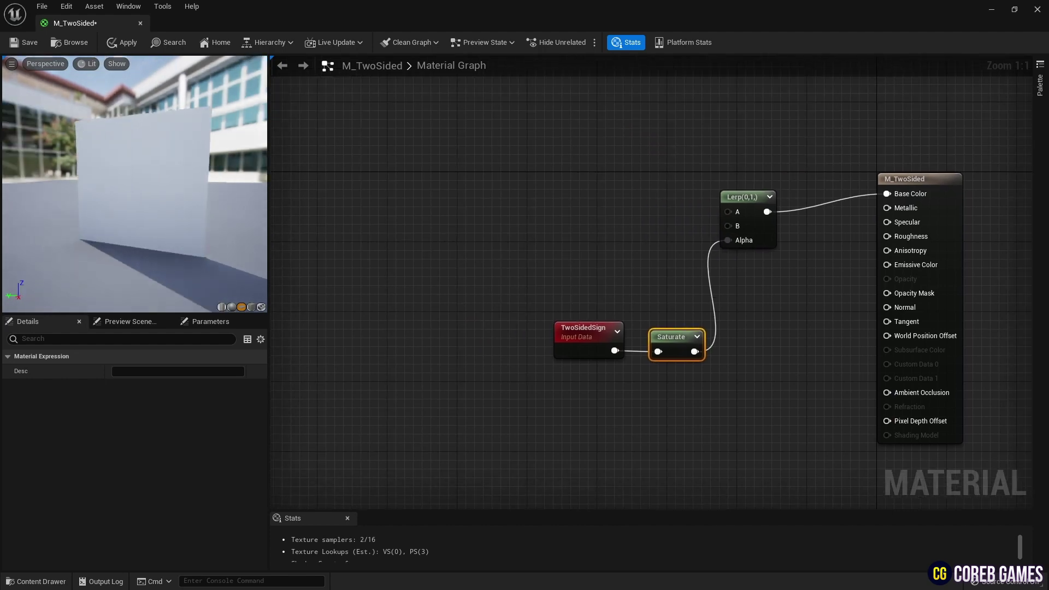
Add two Texture Sample nodes, one above the other, ahead of the Lerp node.
right_click_drag(587, 176, 678, 197)
right_click(565, 123)
left_click(500, 110)
key("t")
left_click(460, 107)
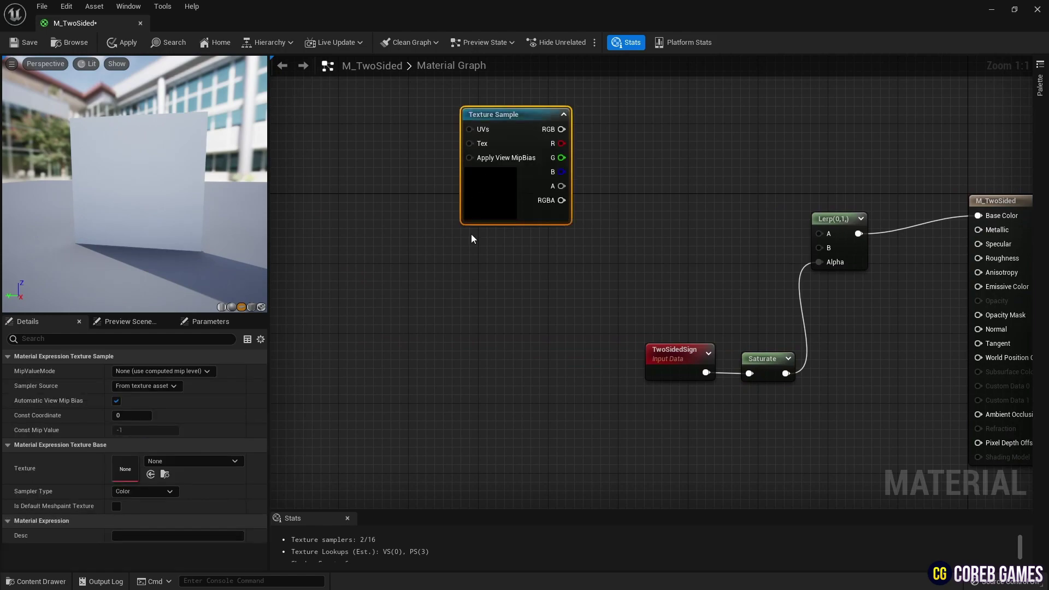
right_click_drag(471, 234, 482, 203)
key("t")
left_click(474, 217)
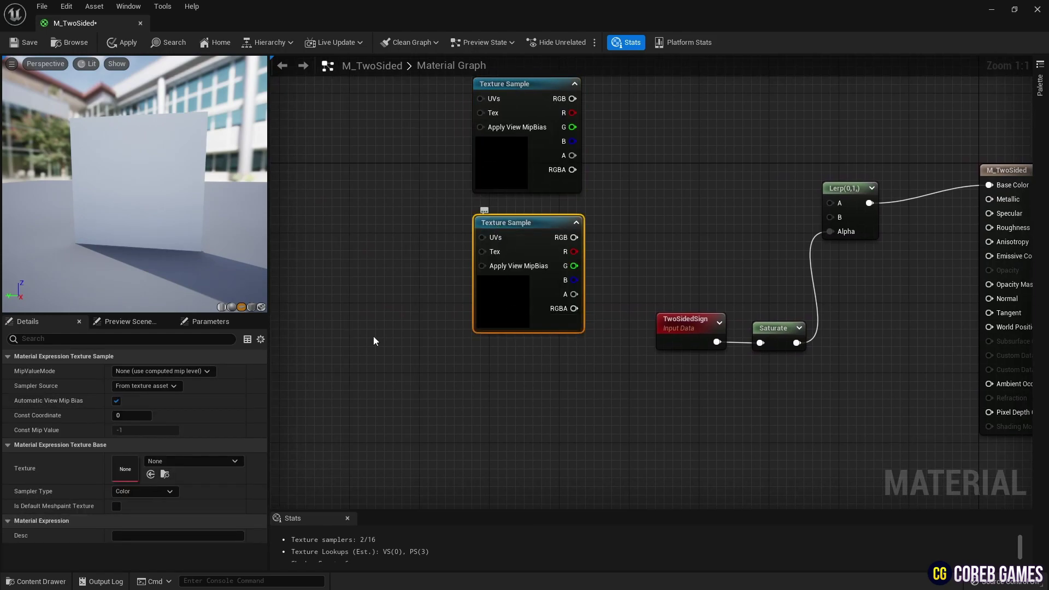
Assign the TargetIconSpawn texture to the lower Texture Sample and UE4_Logo to the upper one.
left_click(166, 462)
type("target")
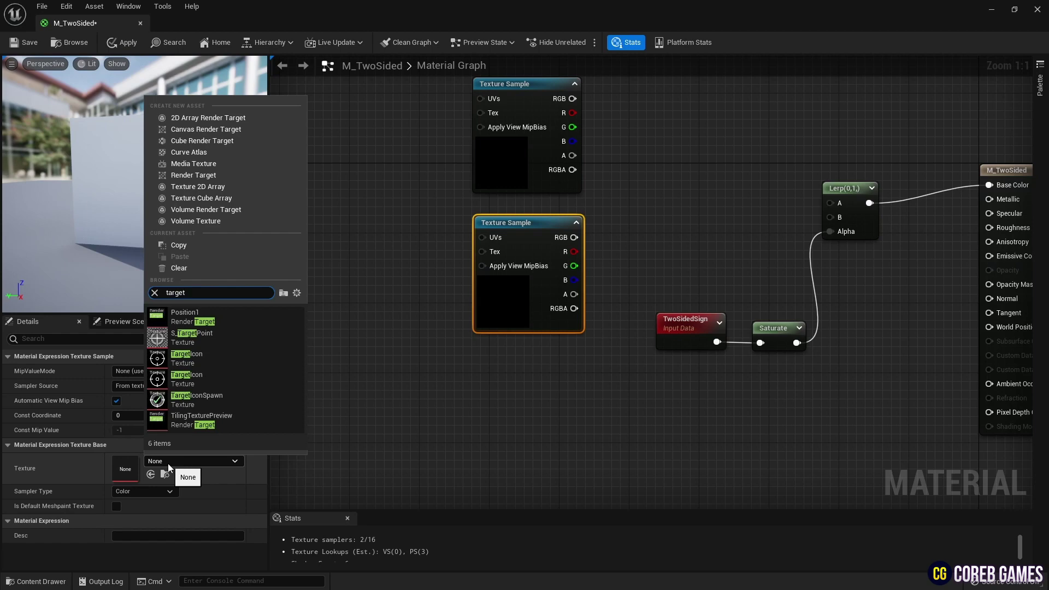
left_click(202, 398)
left_click(522, 172)
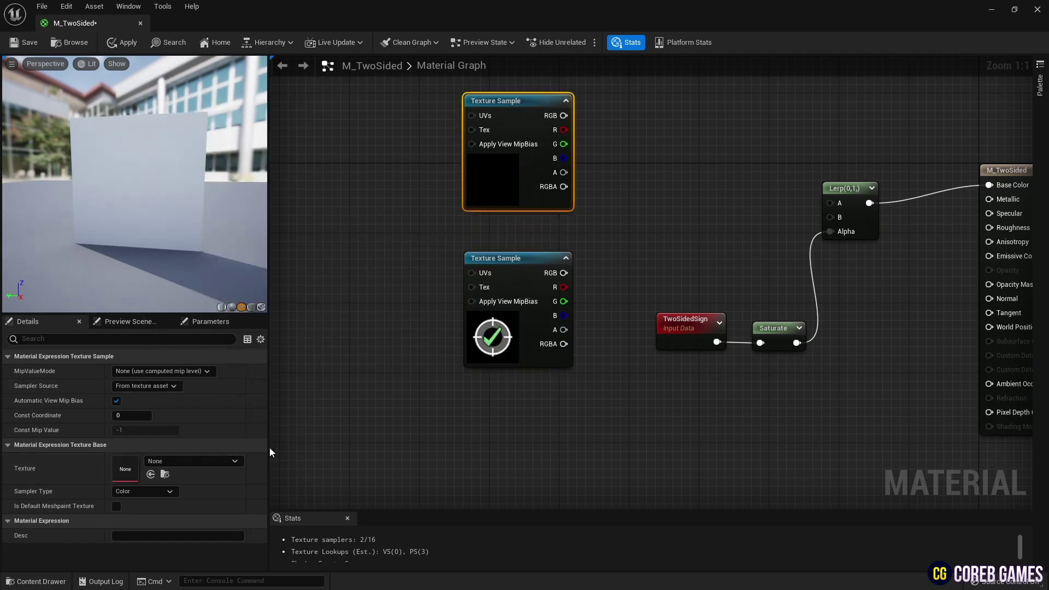
left_click(219, 460)
type("ue4")
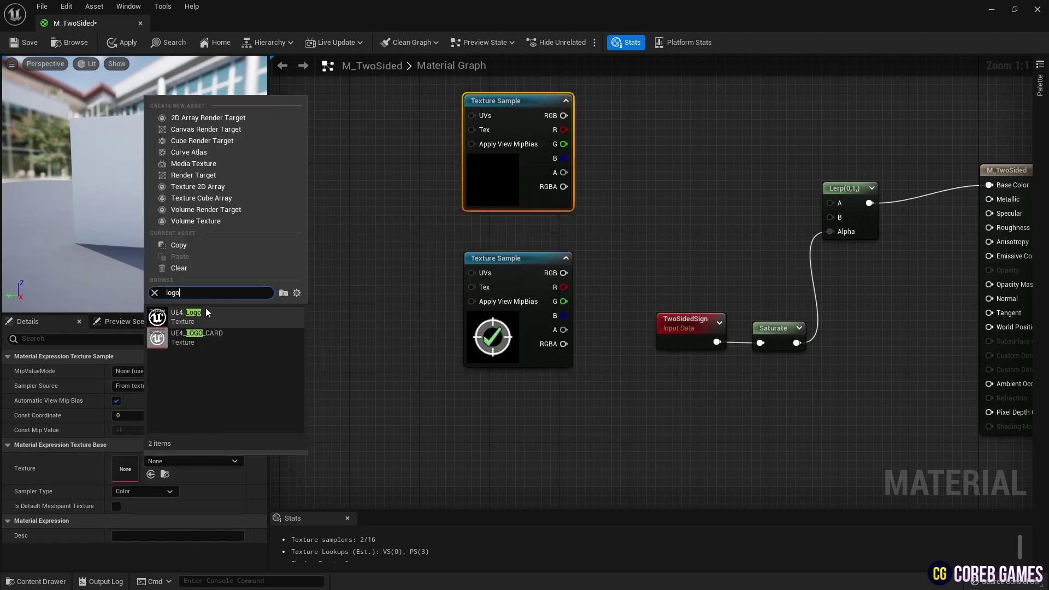
left_click(205, 309)
right_click_drag(551, 209, 533, 226)
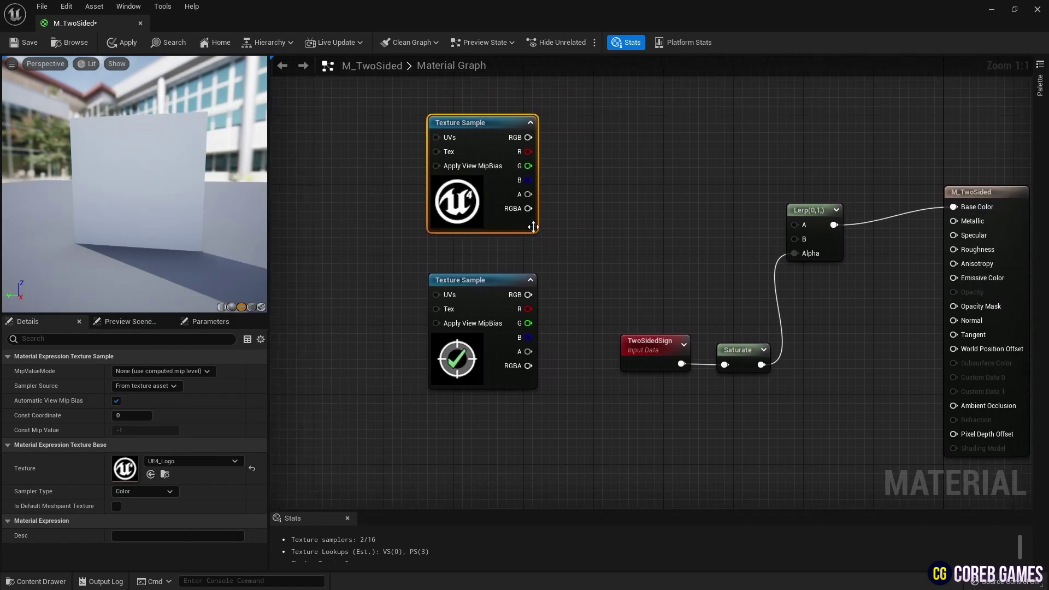
Connect the logo texture's RGB to Lerp A and the target icon's RGB to Lerp B, moving the two samples closer together.
left_click_drag(527, 137, 797, 240)
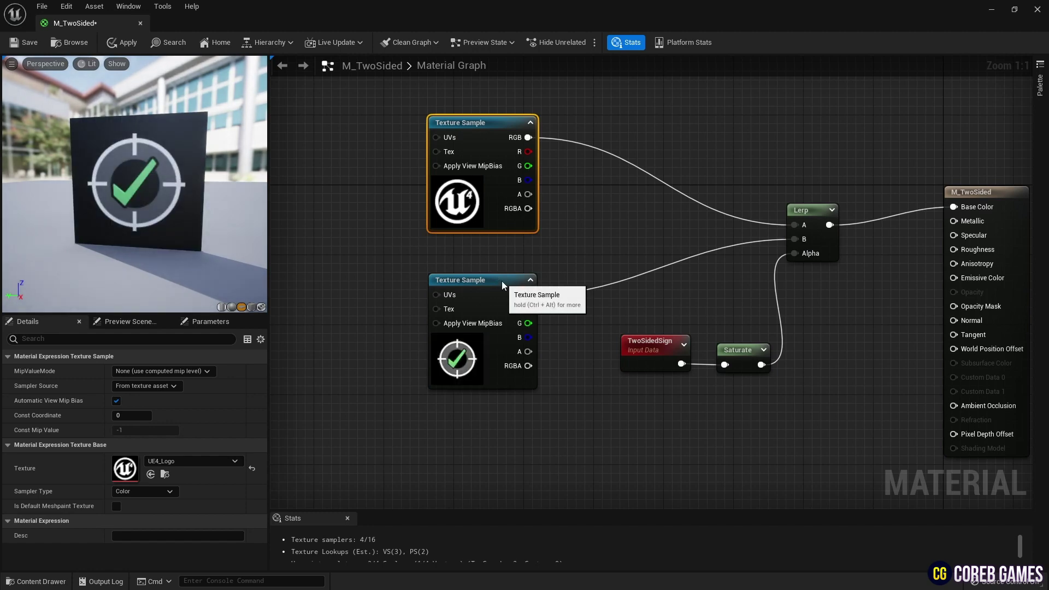
left_click_drag(501, 281, 502, 255)
left_click_drag(134, 184, 226, 183)
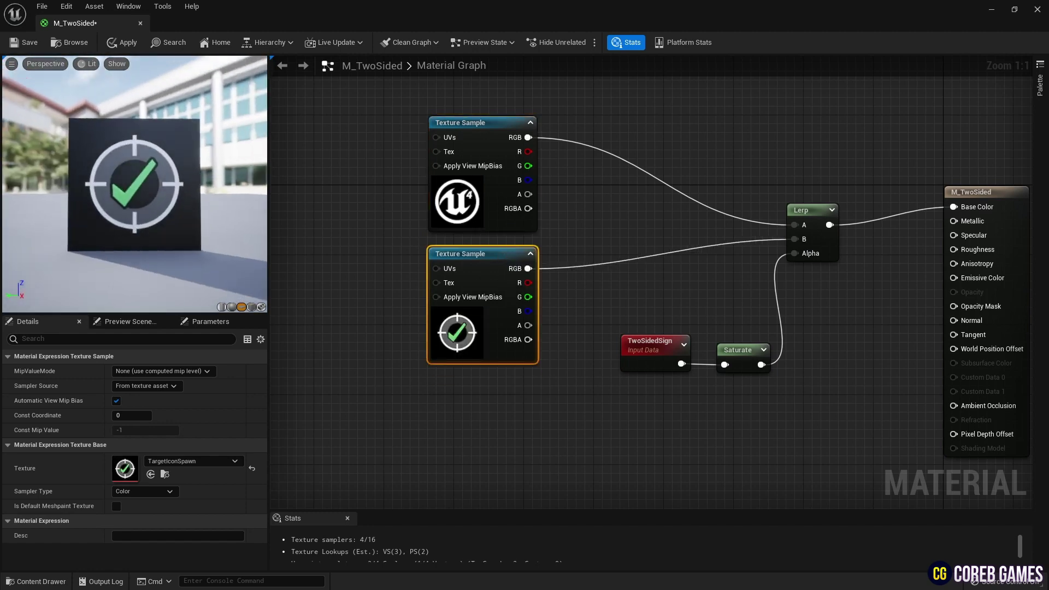
Add a TexCoord node well ahead of the Texture Sample nodes.
right_click_drag(361, 164, 755, 260)
right_click(441, 165)
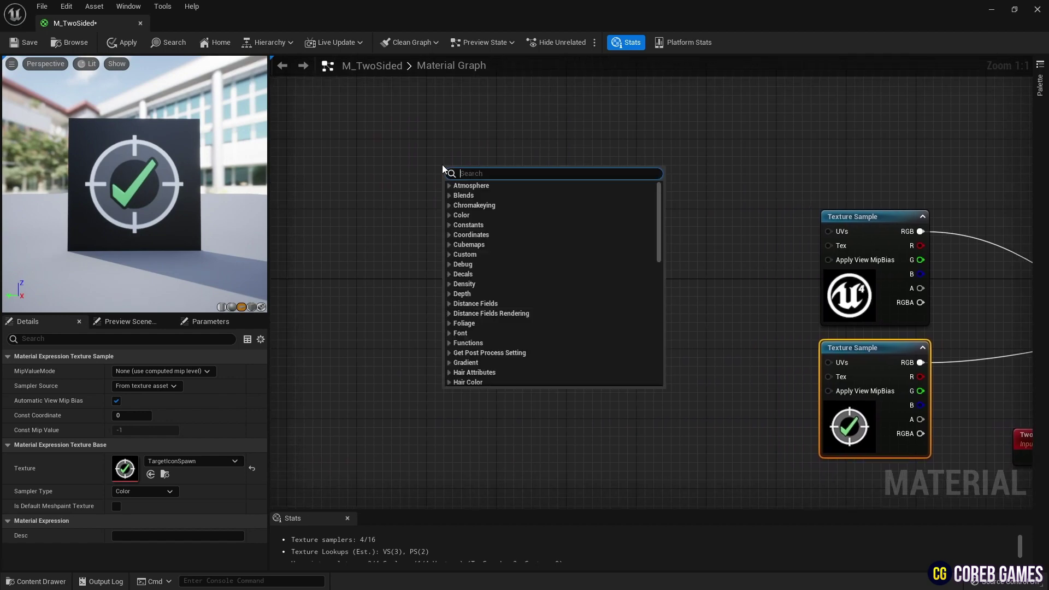
type("texco")
key("Return")
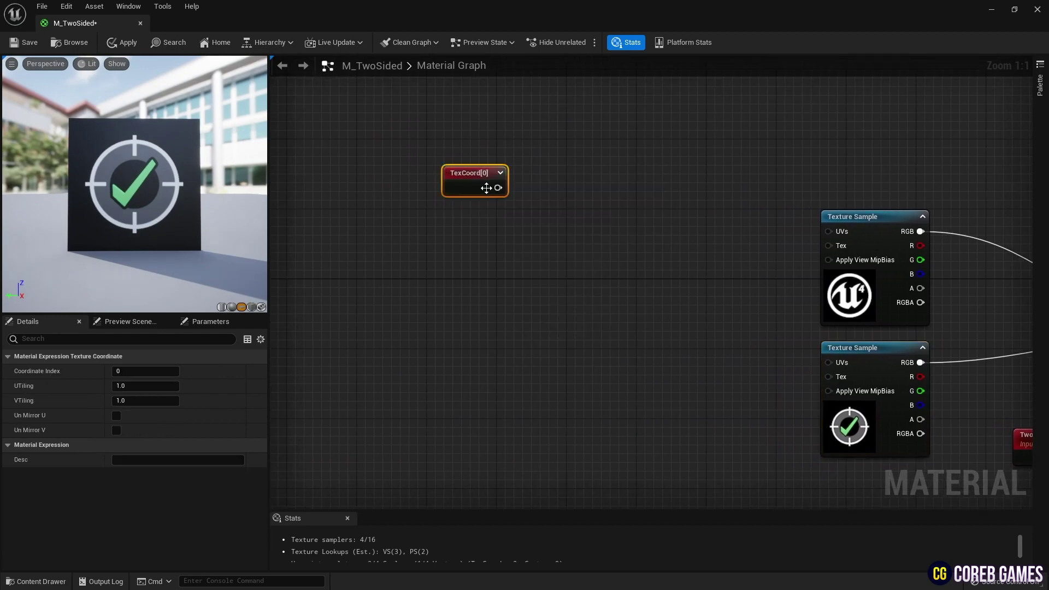
left_click_drag(486, 187, 442, 188)
Add a BreakOutFloat2Components node fed by TexCoord and line the two nodes up.
right_click(506, 181)
type("brea")
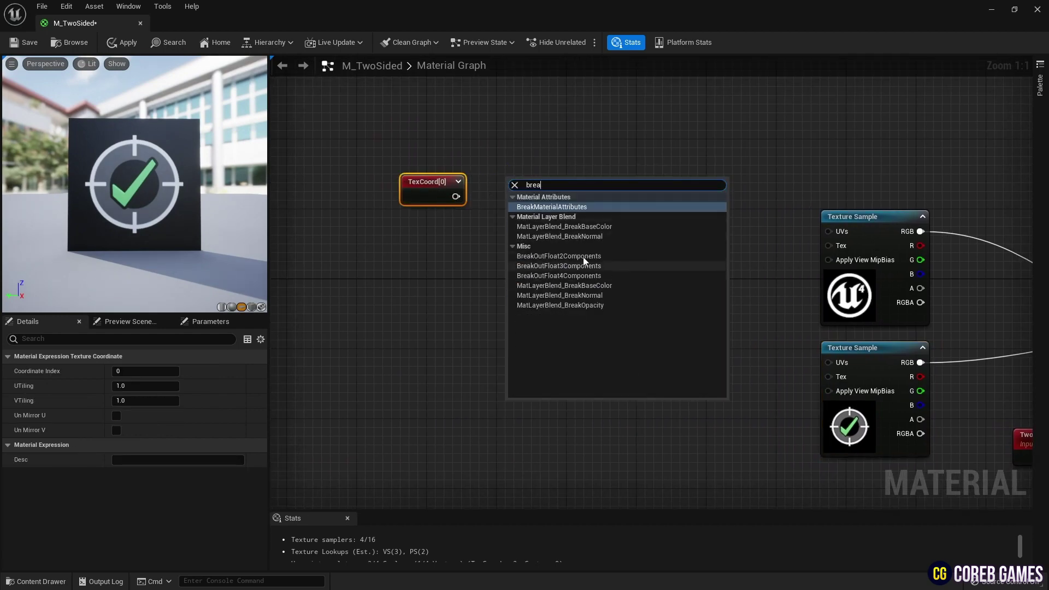
type("kout")
key("Return")
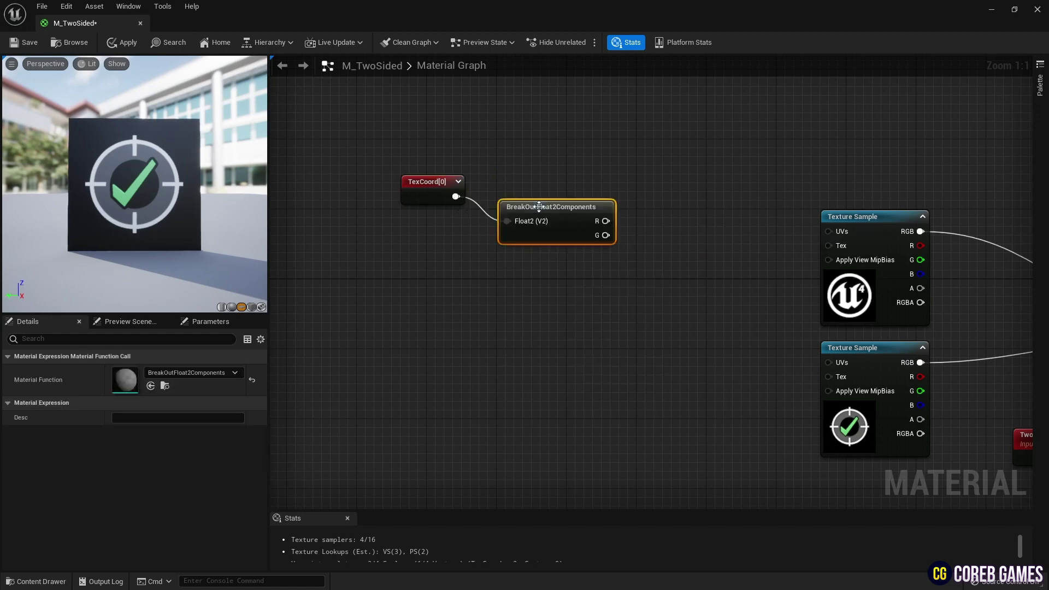
left_click_drag(525, 186, 517, 186)
left_click_drag(539, 157, 420, 205)
left_click_drag(506, 185, 453, 203)
left_click(513, 254)
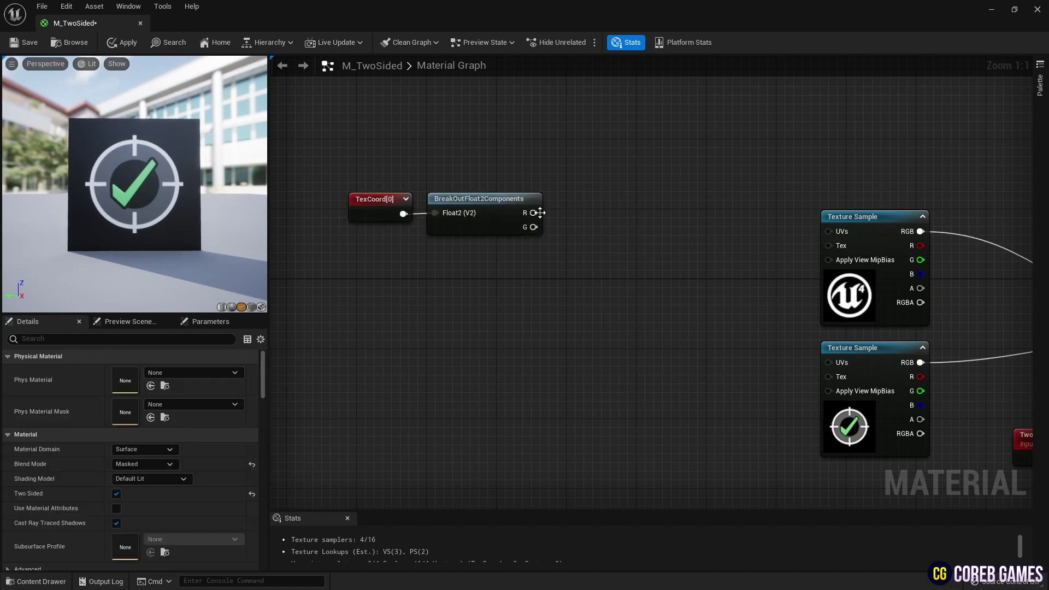
Add a OneMinus node and feed it the R output of BreakOutFloat2Components.
right_click(570, 155)
type("one")
key("Return")
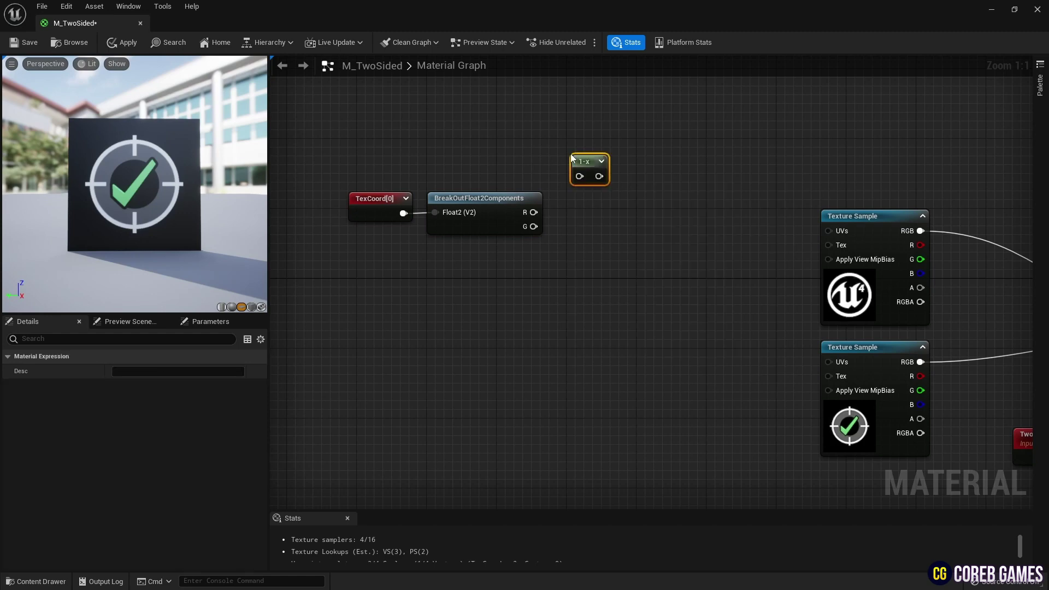
left_click_drag(534, 212, 562, 166)
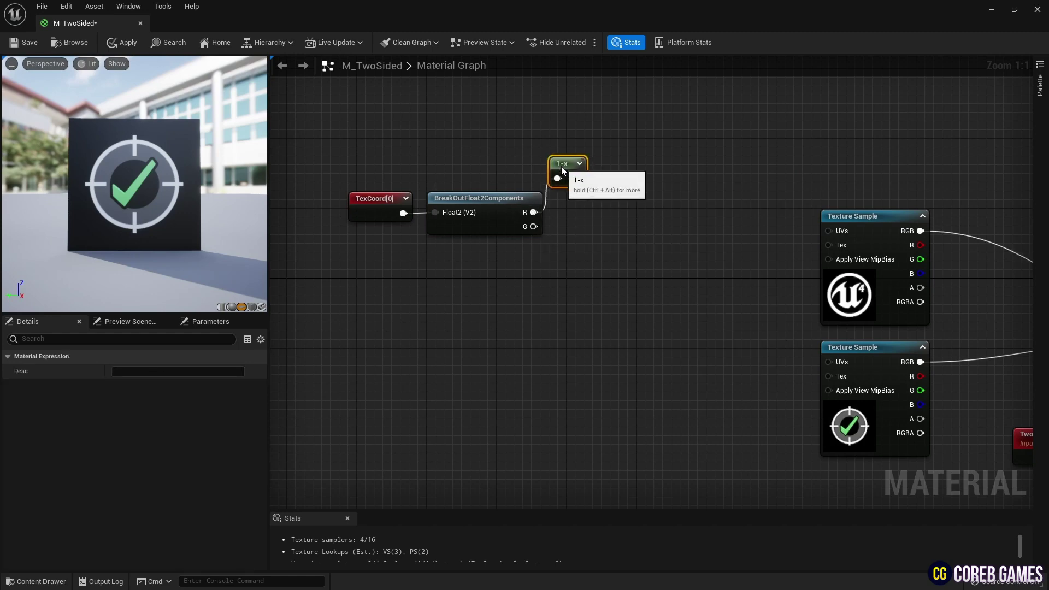
Add a MakeFloat2 node, connecting the OneMinus result to X and the G component to Y.
left_click(638, 169)
right_click(638, 170)
type("make fl")
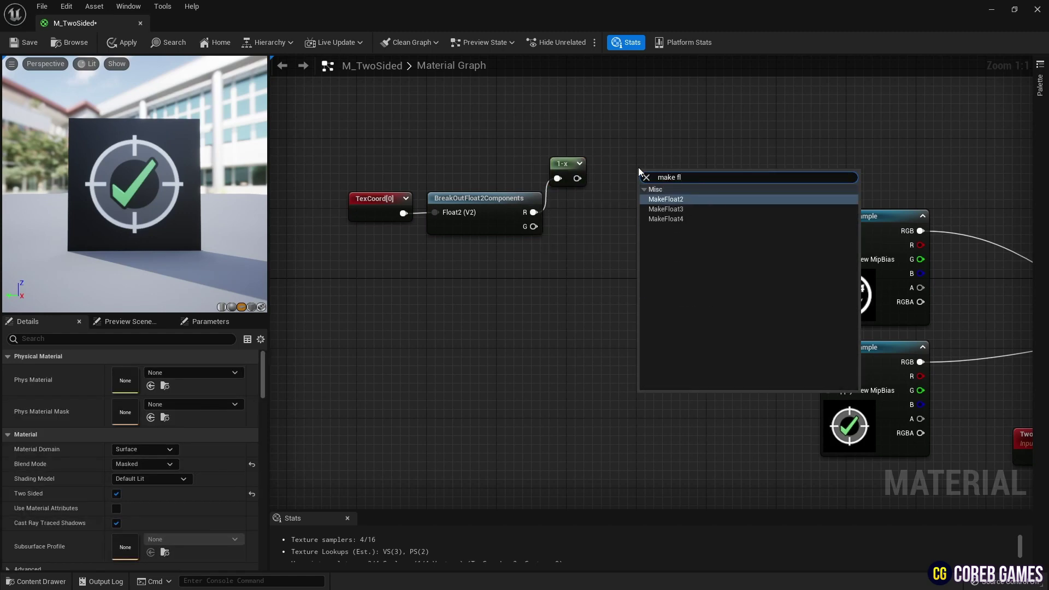
key("Return")
left_click_drag(577, 178, 629, 163)
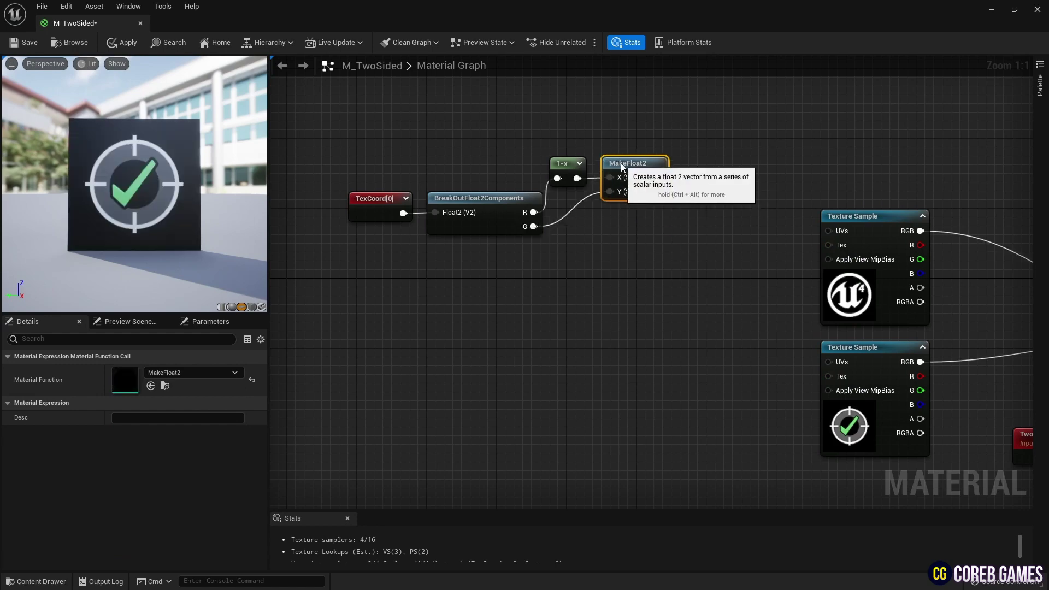
Preview the TexCoord and MakeFloat2 nodes in turn, and stop previewing to restore the material view.
right_click(358, 200)
left_click(403, 220)
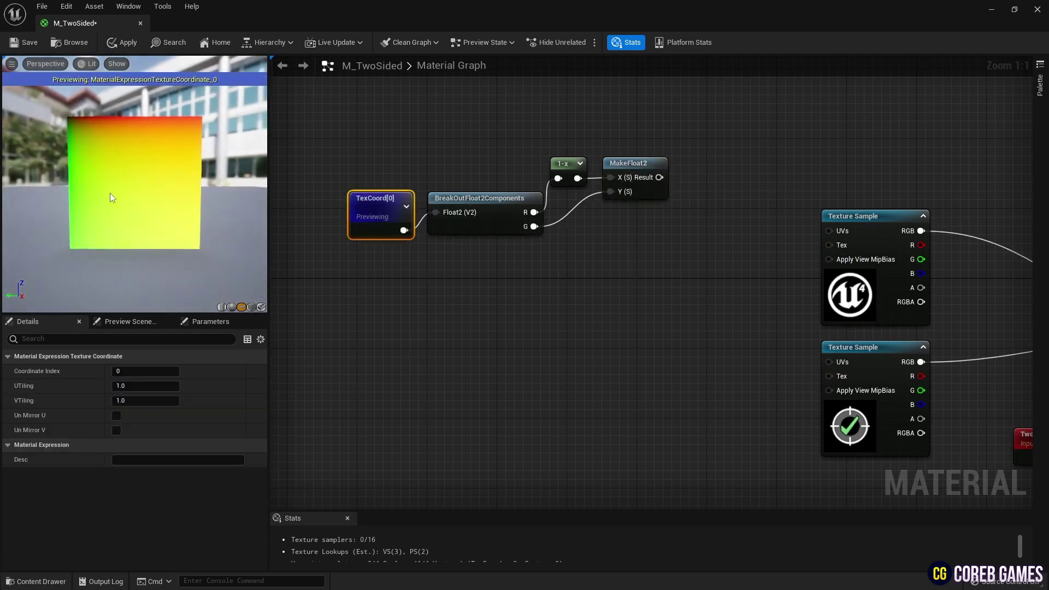
right_click_drag(633, 166, 630, 173)
right_click(631, 171)
left_click(670, 197)
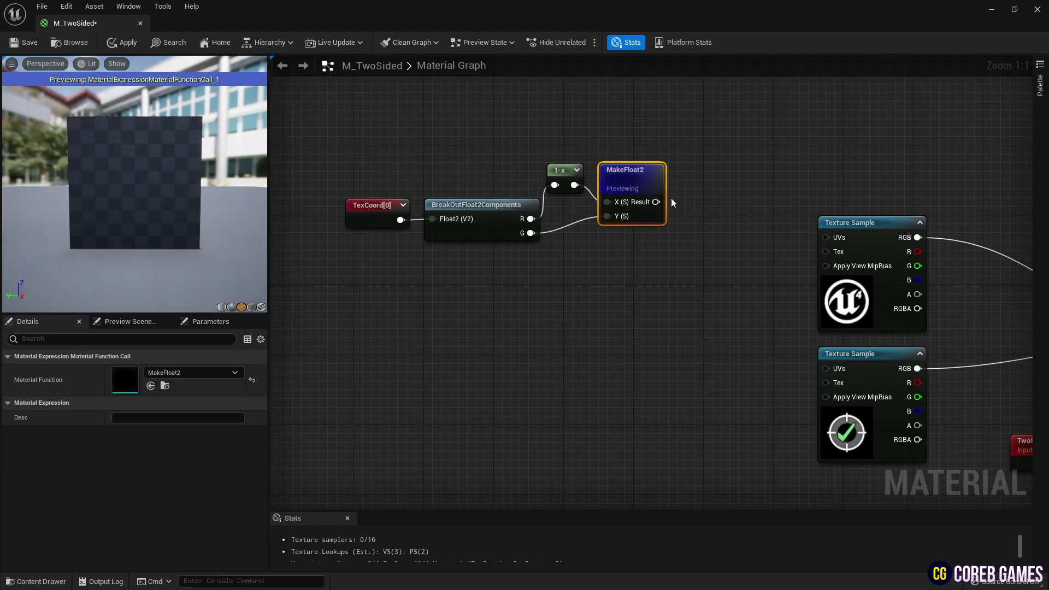
right_click(632, 193)
left_click(677, 201)
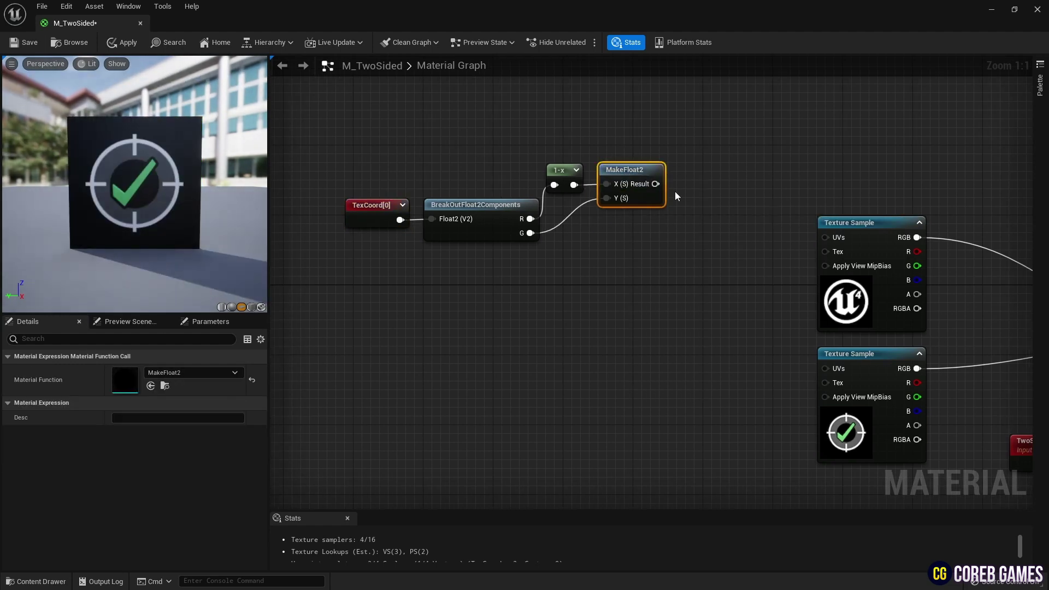
Connect the MakeFloat2 result to the logo Texture Sample's UVs and move the UV nodes next to it.
left_click_drag(654, 184, 829, 244)
left_click_drag(737, 159, 386, 262)
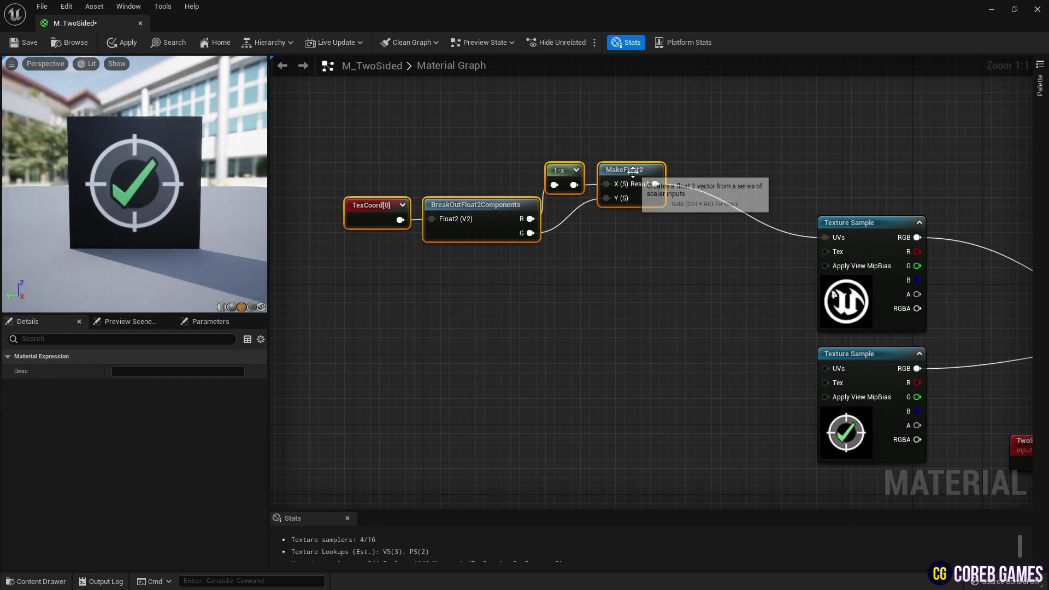
left_click_drag(620, 171, 732, 224)
left_click(272, 151)
mouse_move(241, 156)
left_mouse_down()
mouse_move(82, 156)
mouse_move(230, 156)
left_mouse_up()
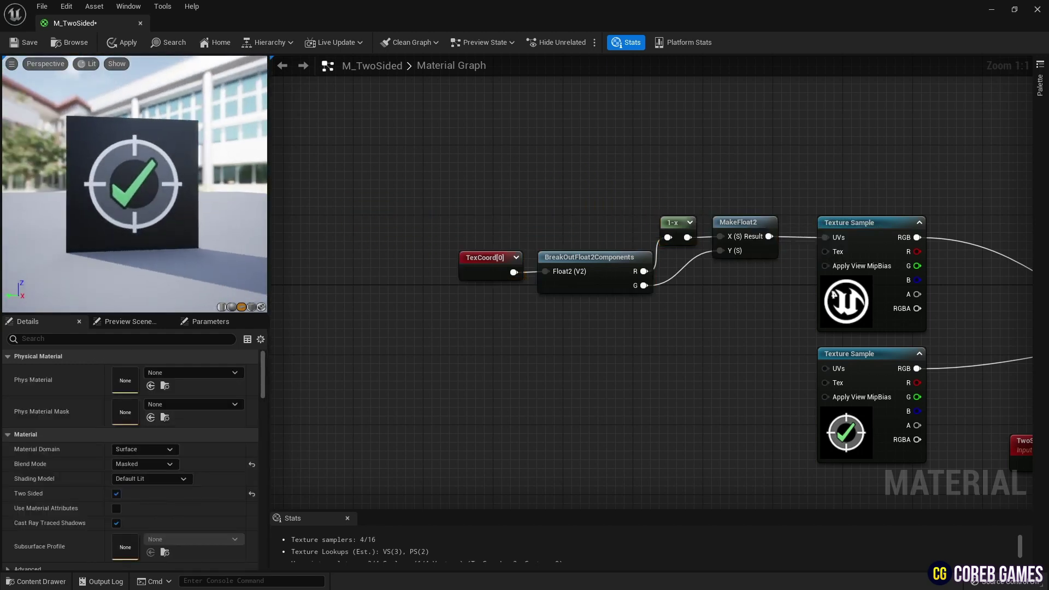
Move the logo sample with its UV nodes and the target icon sample farther from the Lerp, spacing them apart.
right_click_drag(807, 170, 609, 159)
scroll(687, 175, "down", 1)
scroll(687, 176, "down", 1)
left_click_drag(686, 163, 387, 244)
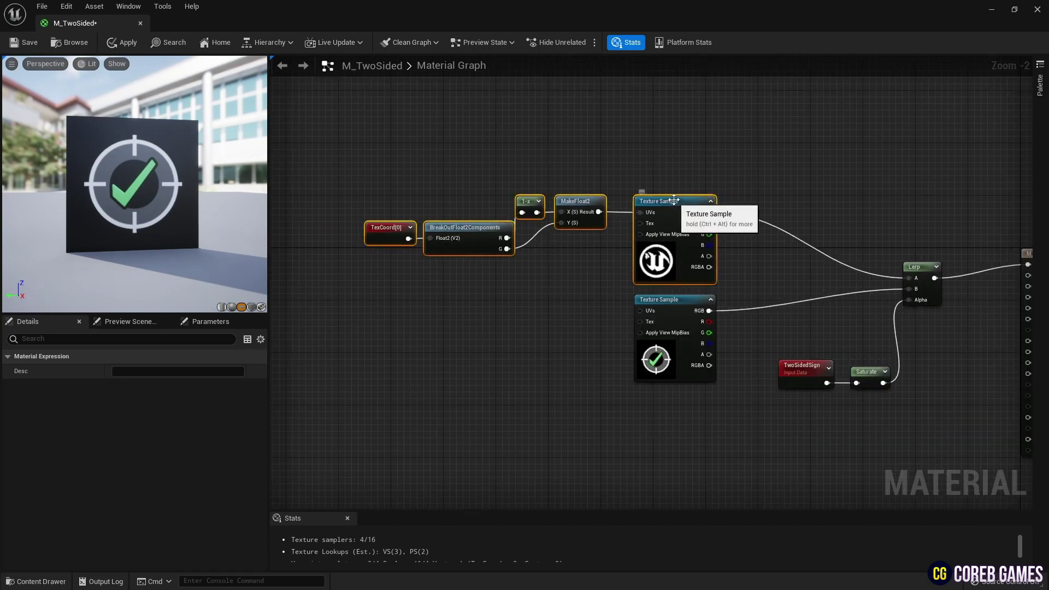
left_click_drag(673, 198, 589, 165)
left_click(662, 289)
left_click_drag(663, 295, 577, 322)
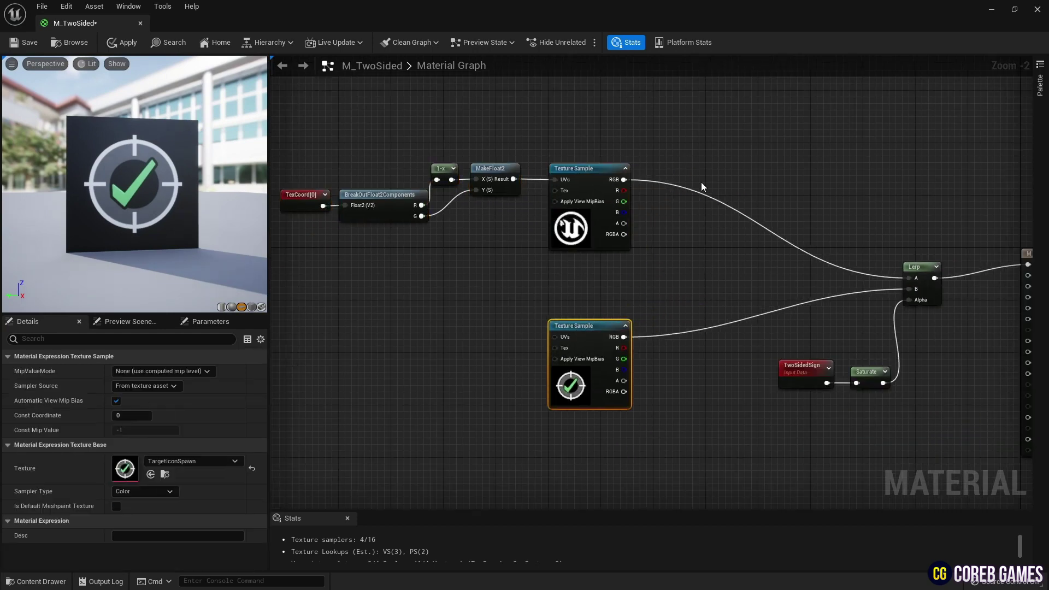
Add a Multiply node above the connection between the logo Texture Sample and the Lerp.
right_click_drag(700, 182, 623, 215)
left_click(611, 186)
key("m")
left_click(602, 130)
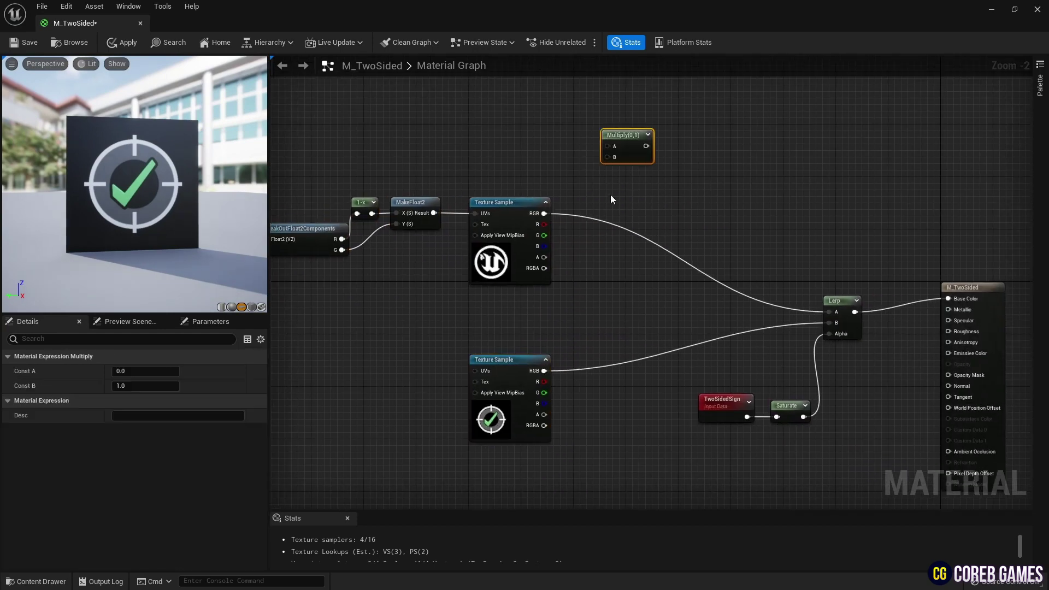
Add a second Multiply node between the logo and icon Texture Samples' connections to the Lerp.
left_click(611, 196)
key("m")
left_click(601, 277)
right_click_drag(478, 89, 498, 117)
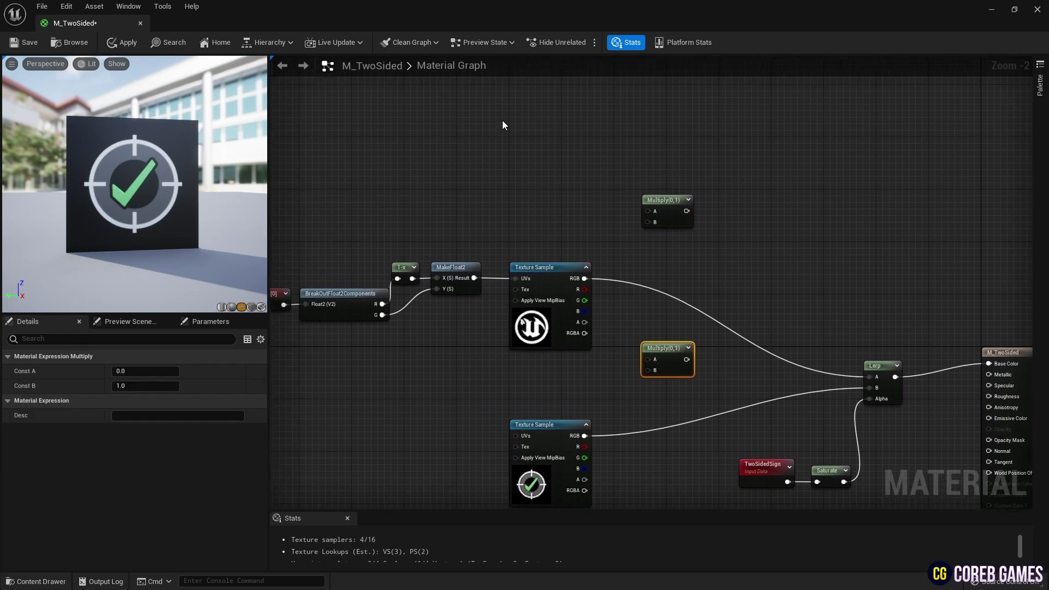
Add a Constant3Vector above each Texture Sample, and move the logo sample with its UV nodes up to make room.
left_click(513, 112)
left_click(522, 340)
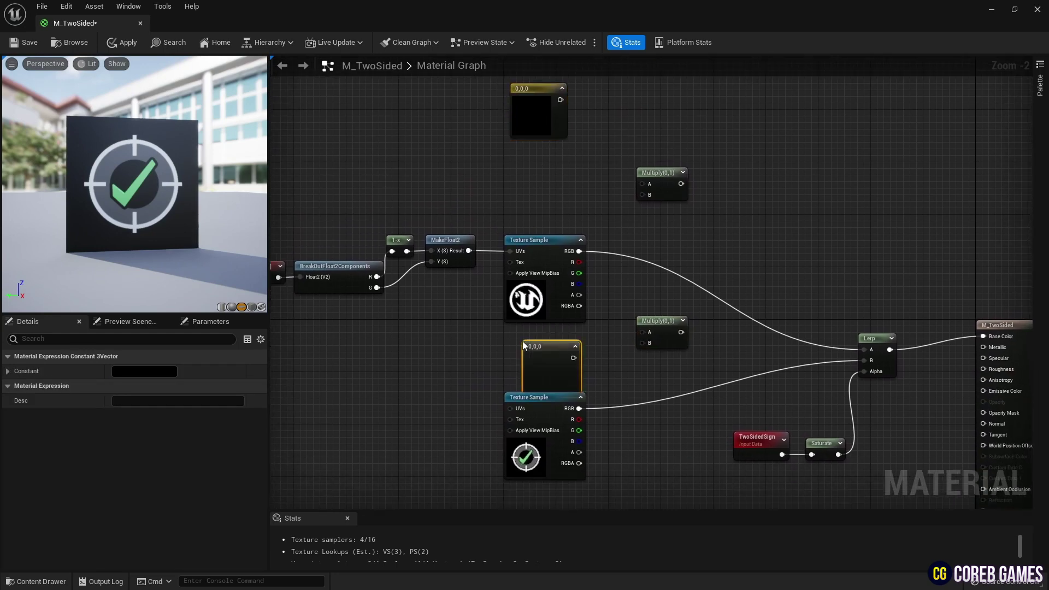
left_click_drag(561, 185, 276, 286)
left_click_drag(569, 245, 575, 213)
left_click(613, 163)
Set the upper Constant3Vector to green (0, 0.922, 0.413) and the lower one to orange (1, 0.477, 0.0543).
left_click(549, 112)
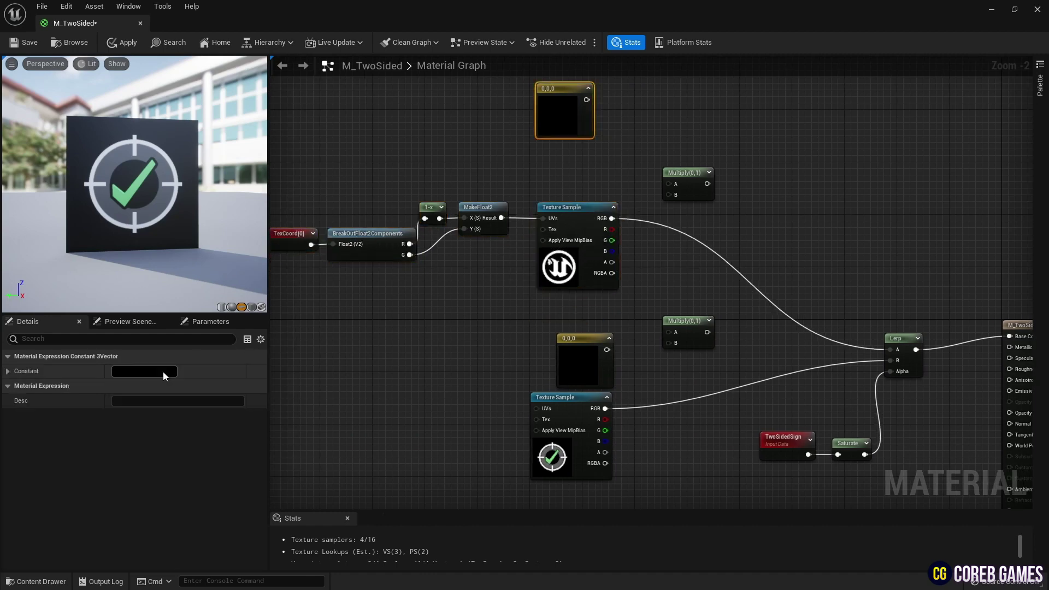
left_click(163, 372)
left_click(215, 329)
left_click(568, 354)
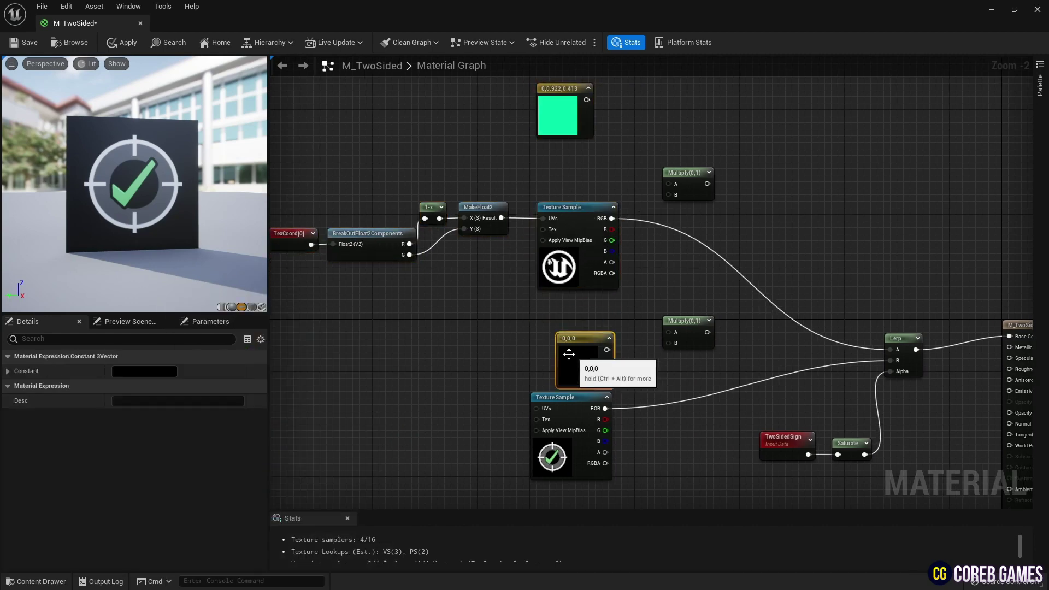
left_click(160, 373)
left_click(248, 352)
Multiply the orange colour with the icon Texture Sample's RGB and connect the result to the Lerp's B input.
left_click(616, 347)
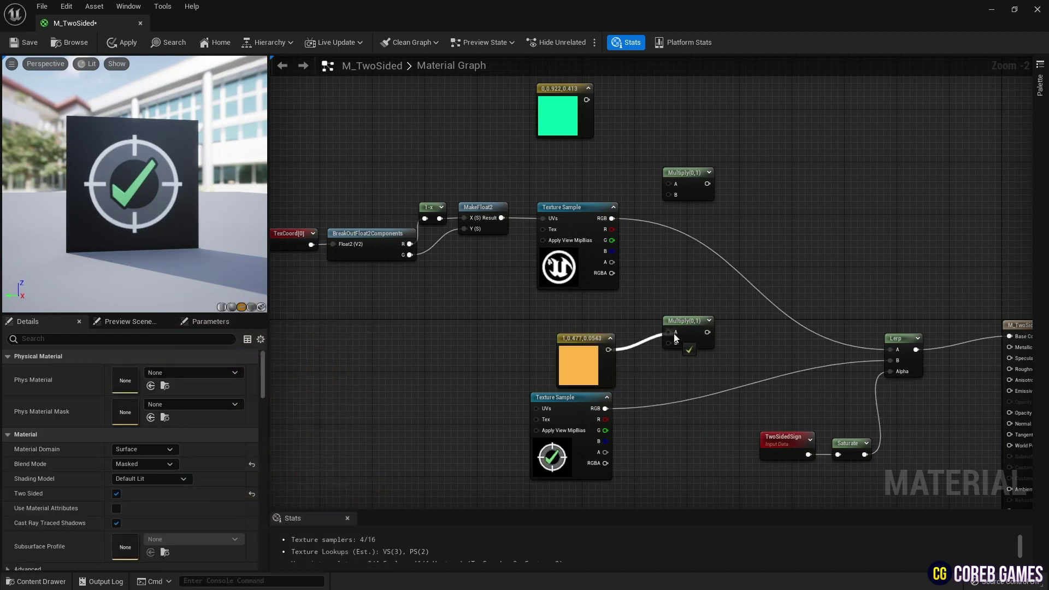
left_click_drag(673, 334, 670, 332)
left_click_drag(581, 342, 567, 322)
left_click_drag(673, 349, 889, 360)
Multiply the green colour with the logo Texture Sample's RGB, connect the result to the Lerp's A input, and move the nodes closer together.
left_click_drag(610, 218, 672, 197)
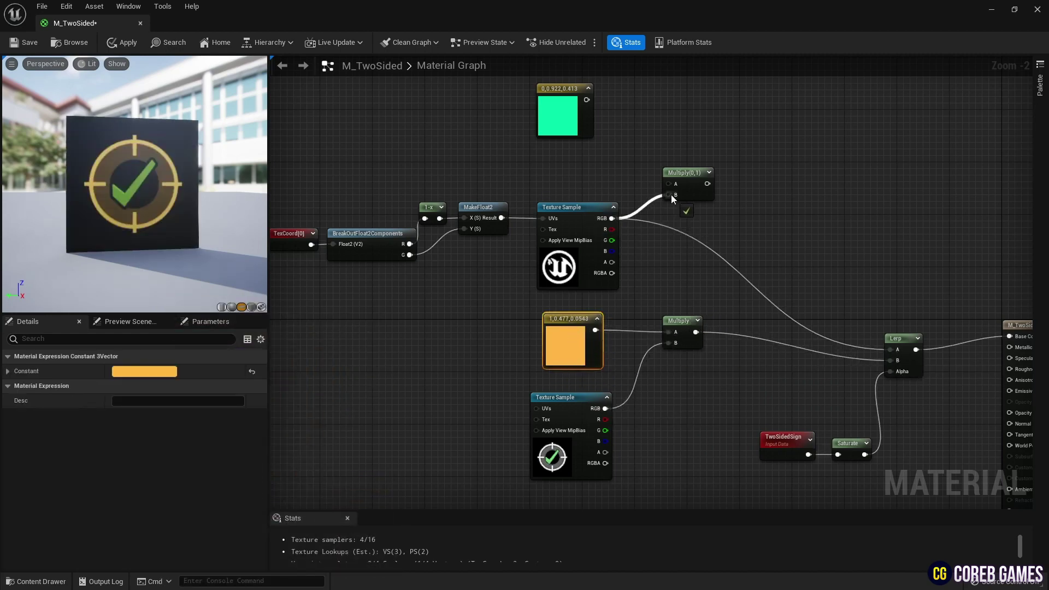
left_click_drag(586, 100, 891, 350)
left_click_drag(568, 123, 581, 163)
left_click_drag(677, 182, 682, 197)
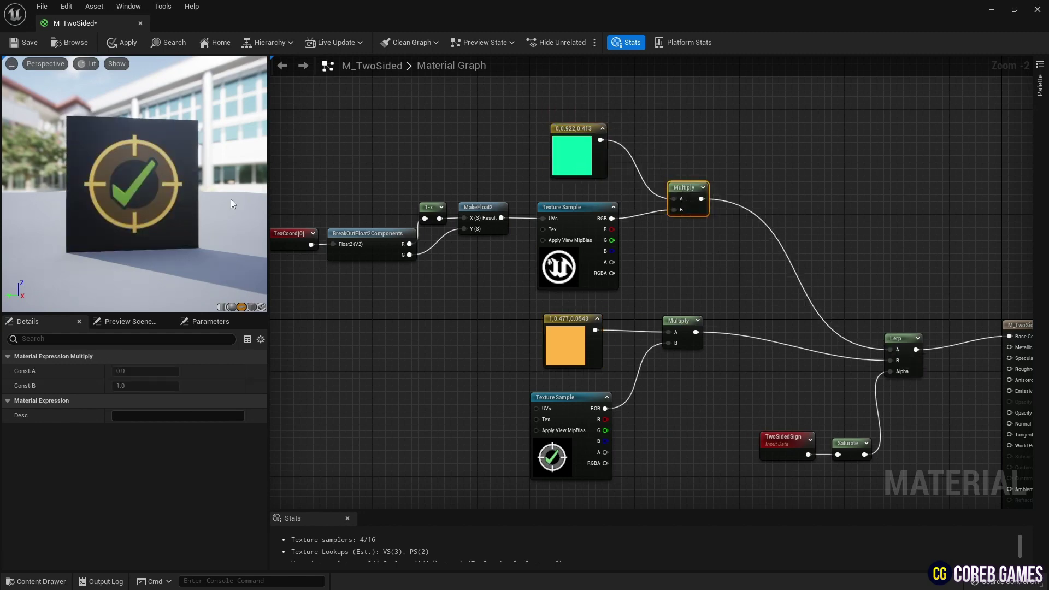
left_click_drag(180, 183, 49, 184)
Add a StaticSwitchParameter named Use Only Color between the logo's Multiply and the Lerp.
right_click_drag(672, 271, 614, 236)
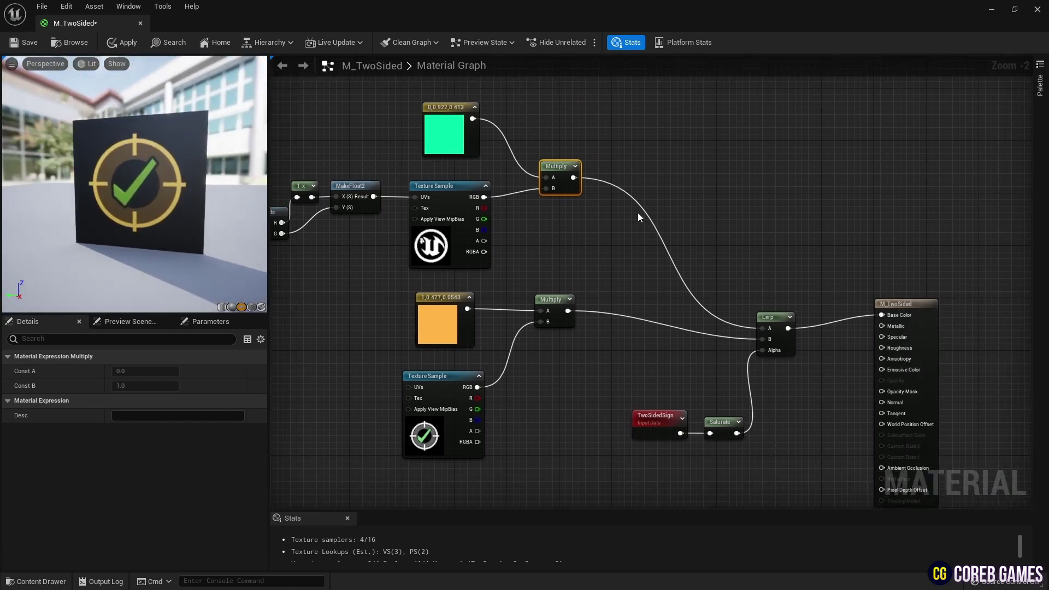
right_click(657, 195)
type("switch")
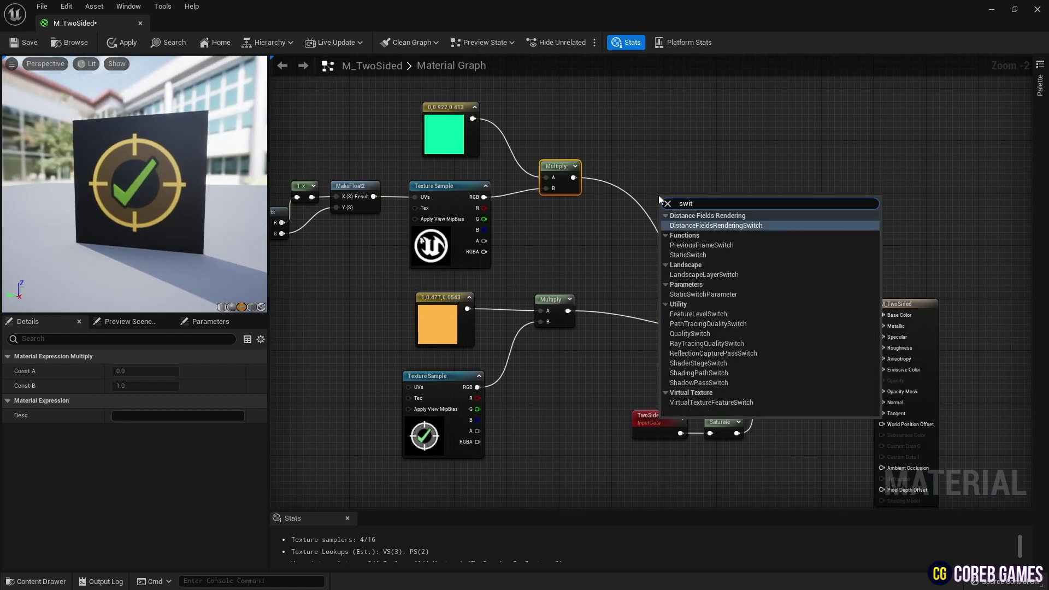
key("Down")
key("Down")
key("Down")
key("Down")
key("Return")
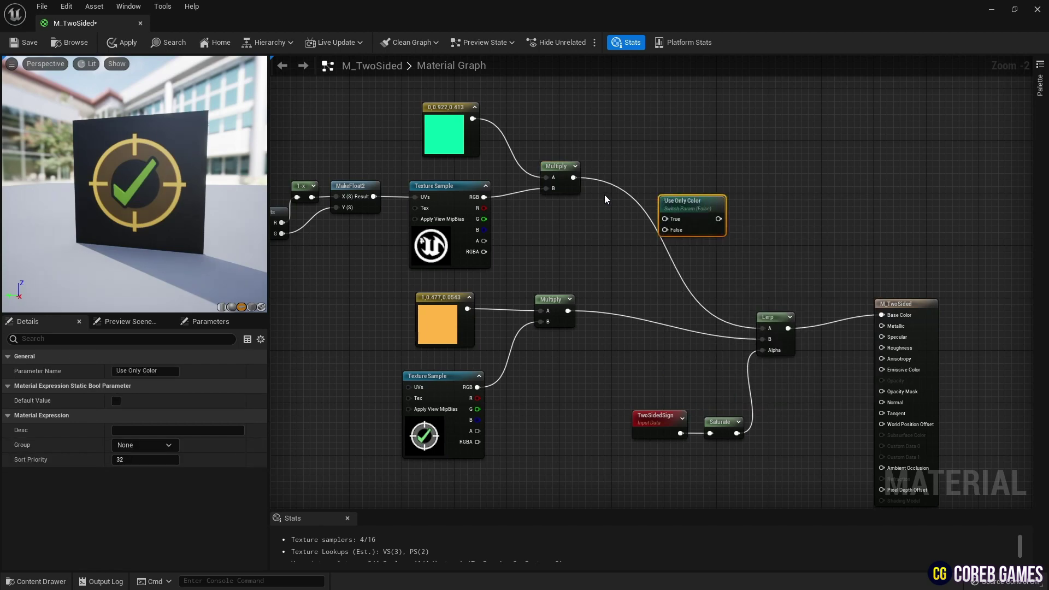
Connect the green colour to Use Only Color's True input, the logo's Multiply to False, and the switch output to the Lerp's A input.
left_click_drag(472, 119, 665, 219)
left_click_drag(573, 178, 556, 228)
left_click_drag(693, 212, 761, 329)
right_click_drag(766, 268, 703, 222)
left_click_drag(491, 183, 510, 183)
Add a BoundingBoxBased_0-1_UVW node below the icon Texture Sample.
right_click_drag(608, 250, 633, 168)
right_click_drag(562, 249, 650, 173)
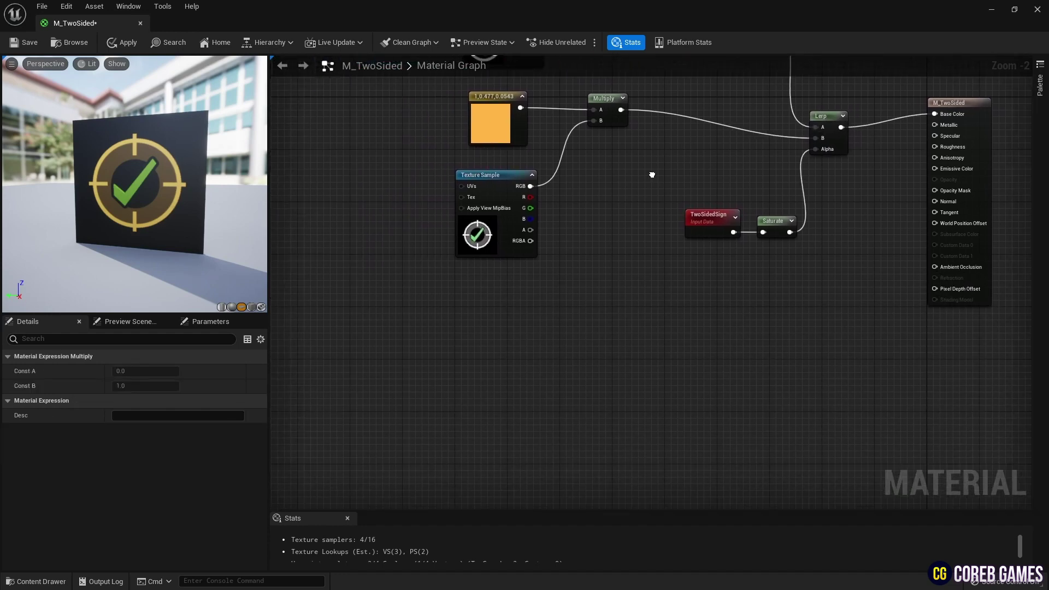
right_click_drag(523, 306, 604, 252)
right_click(490, 248)
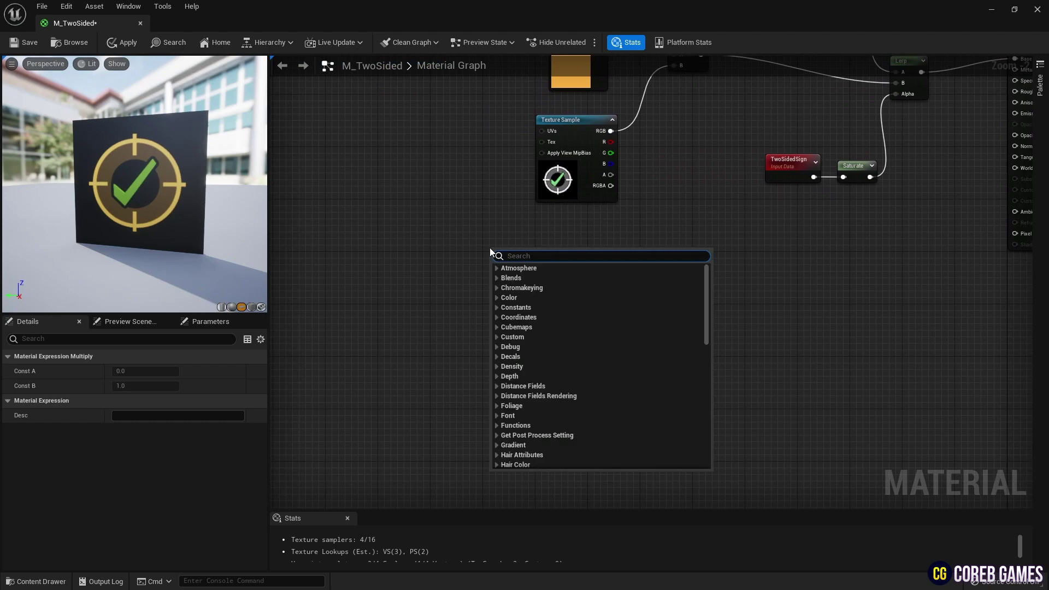
type("boun")
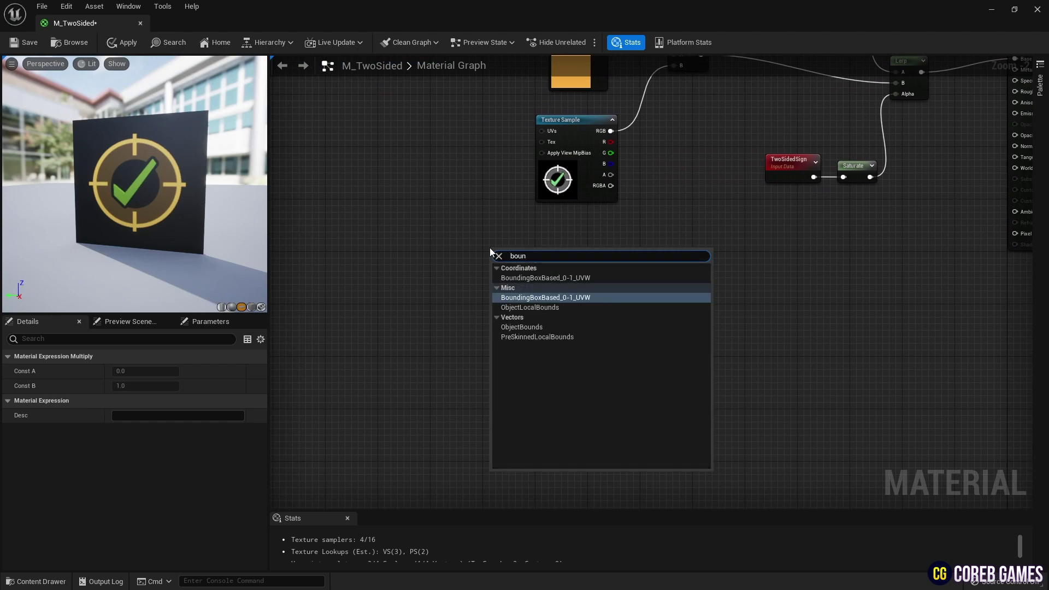
key("Return")
Show the material on a cube in the preview and orbit to see several of its faces.
scroll(191, 188, "up", 5)
scroll(191, 188, "down", 5)
left_click_drag(191, 188, 142, 202)
right_click_drag(617, 254, 594, 228)
Add a Constant3Vector below the BoundingBoxBased_0-1_UVW node and set it to 0,0,1.
right_click(509, 292)
left_click(477, 296)
key("3")
left_click(504, 297)
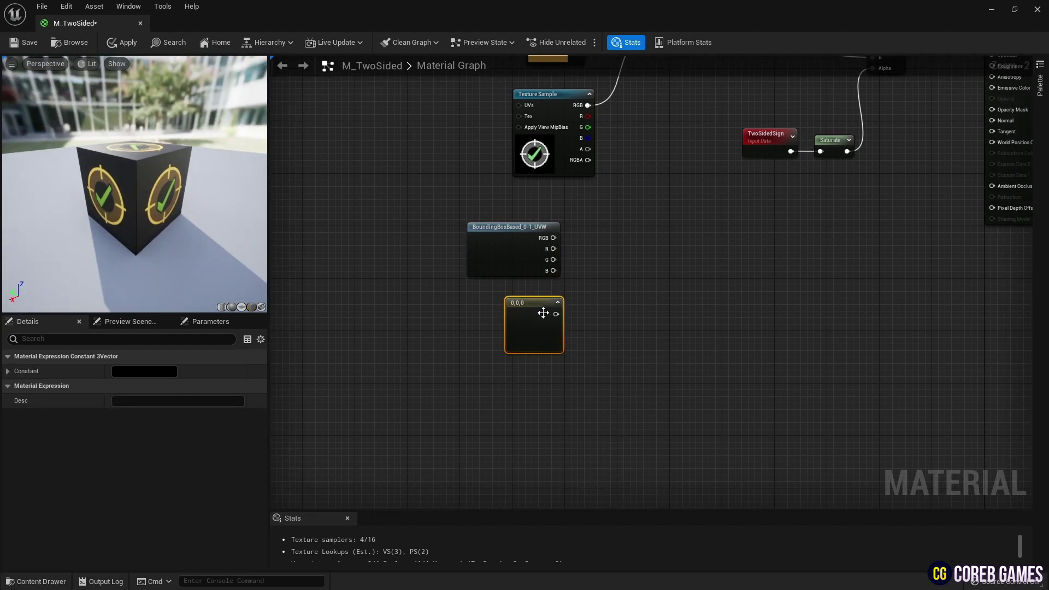
left_click(163, 376)
left_click(208, 512)
type("1")
left_click(323, 571)
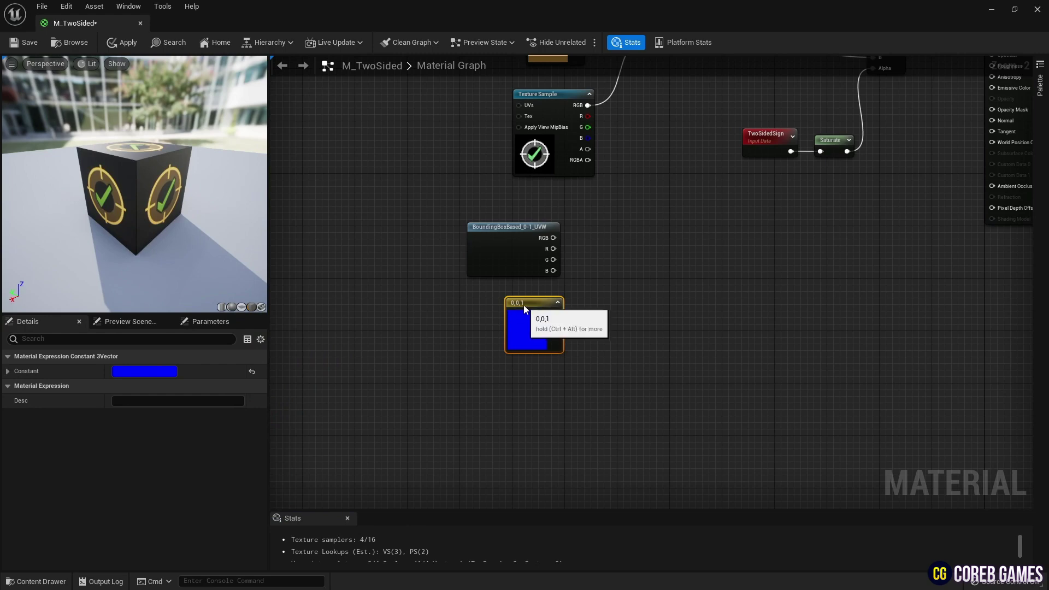
key("d")
left_click(597, 243)
left_click_drag(648, 230, 596, 282)
key("Delete")
Add a Dot node fed by the bounding-box RGB output and the 0,0,1 vector, and preview it on the cube.
right_click(594, 259)
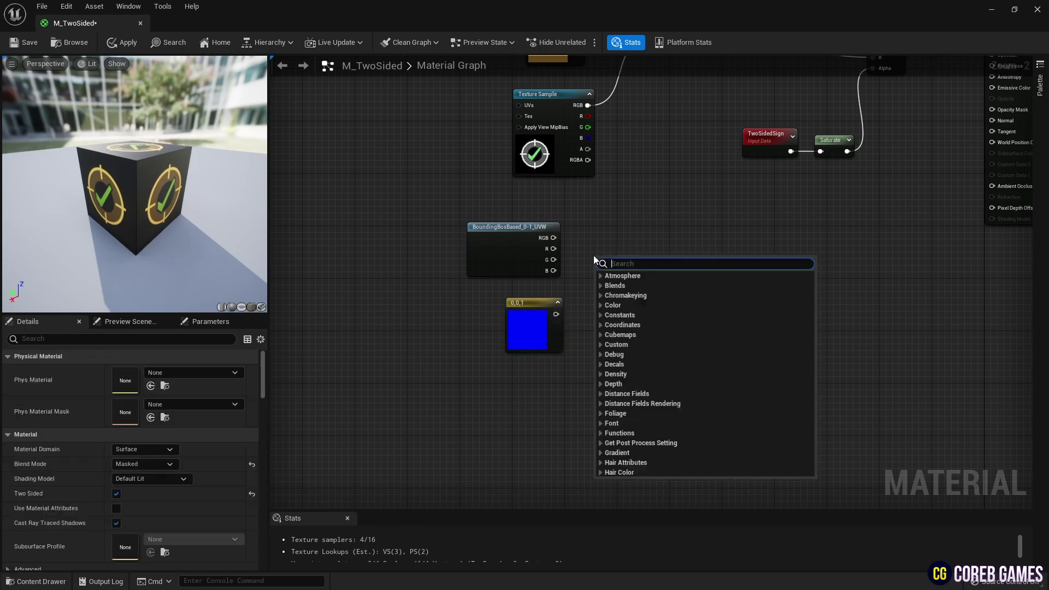
type("dot")
key("Return")
left_click_drag(553, 238, 601, 282)
right_click(607, 266)
left_click(628, 284)
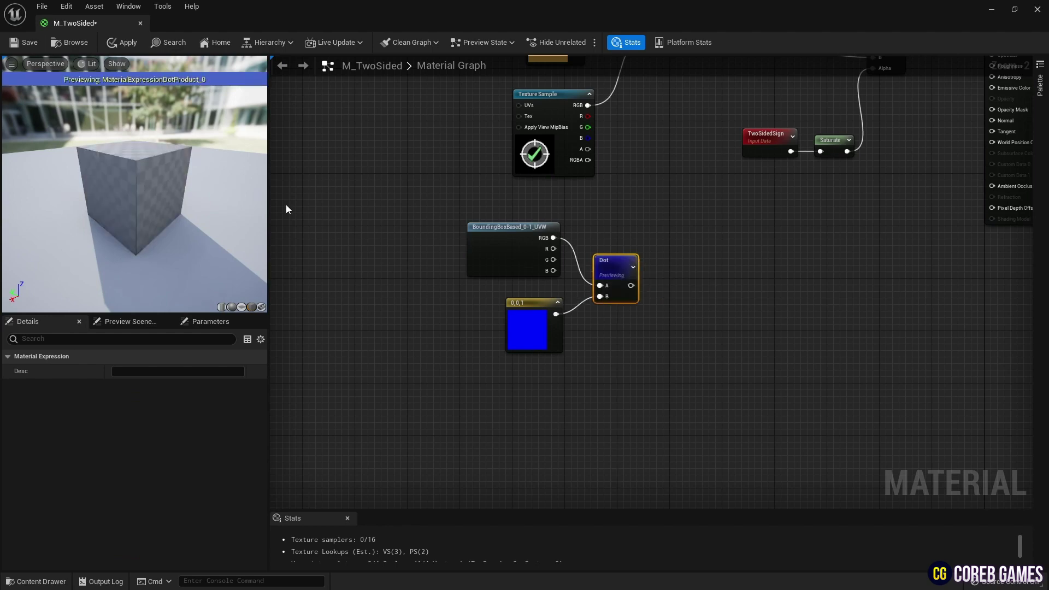
mouse_move(129, 154)
left_mouse_down()
mouse_move(219, 147)
mouse_move(118, 159)
left_mouse_up()
Add a OneMinus node, connect the Dot result to it, and preview the inverted gradient.
right_click(689, 267)
type("oneminus")
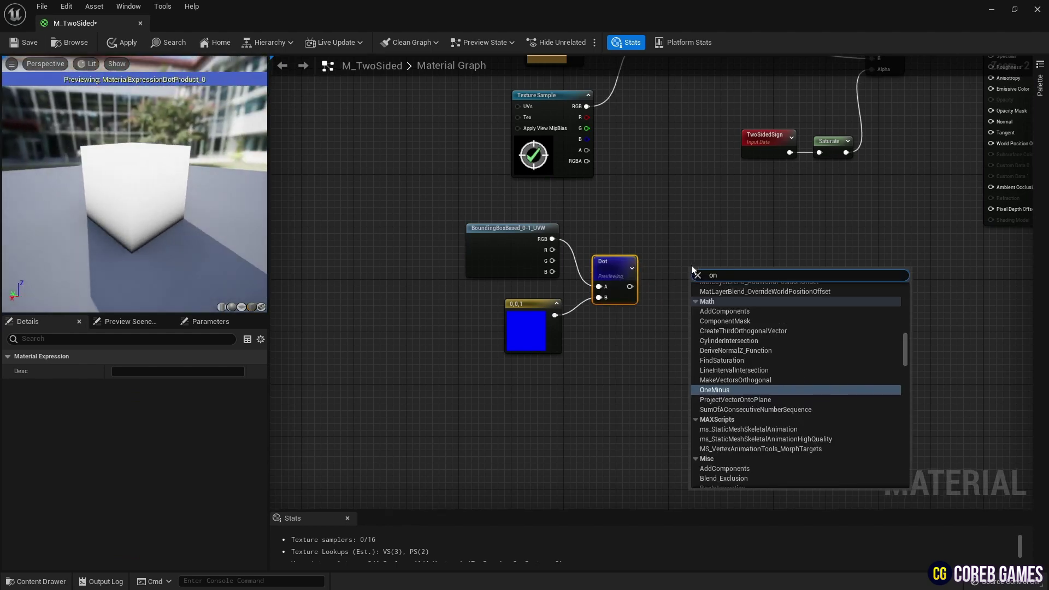
key("Return")
left_click_drag(630, 286, 668, 263)
right_click(701, 277)
left_click(735, 291)
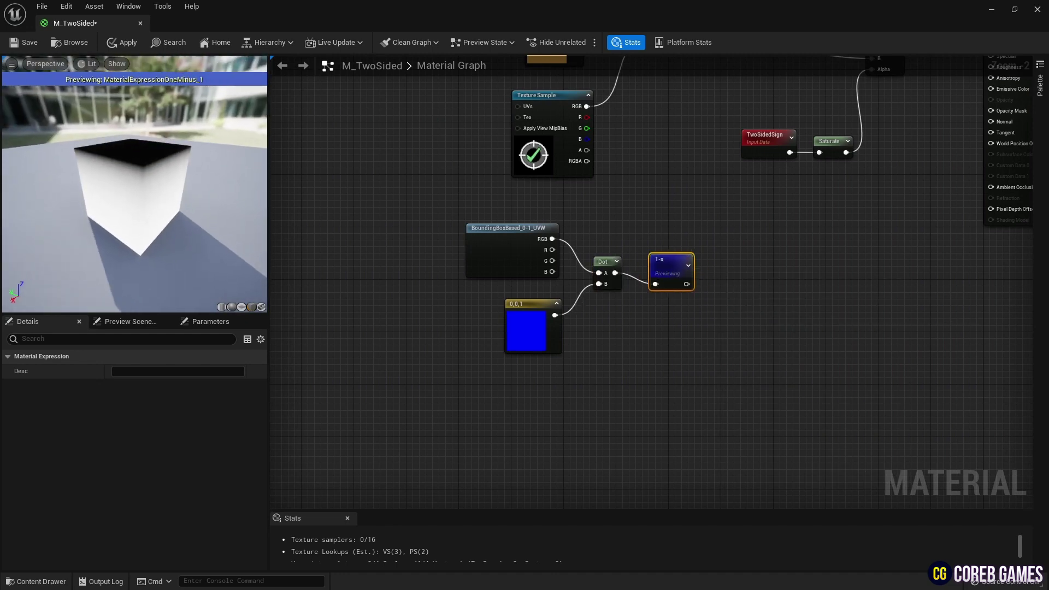
right_click(717, 271)
type("sat")
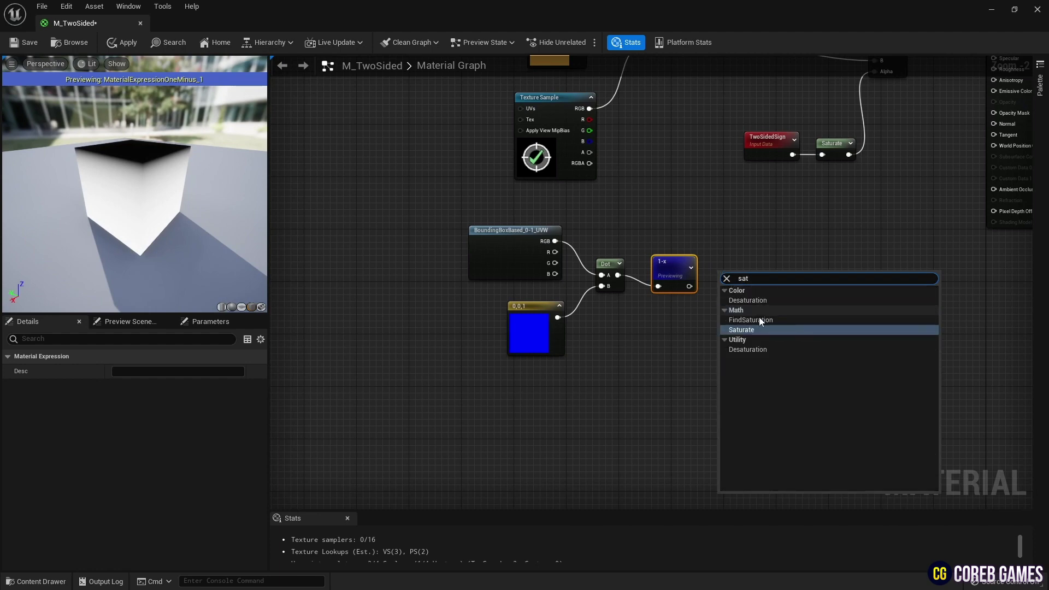
left_click(758, 327)
Add a Subtract node with the OneMinus result connected to its A input and place it beside the OneMinus node.
right_click(742, 234)
type("sub")
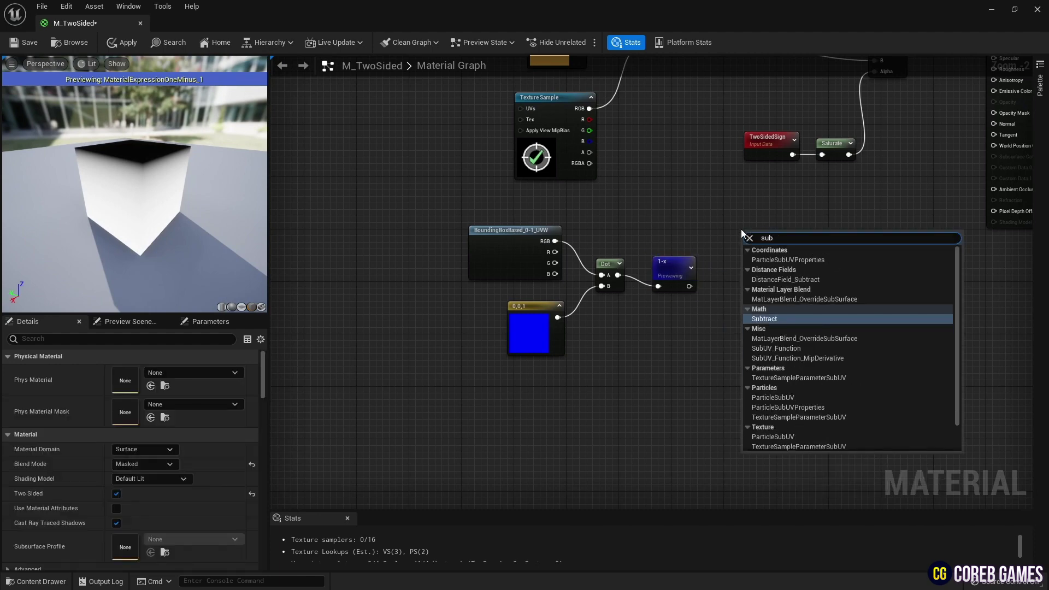
left_click(759, 321)
left_click_drag(757, 237, 734, 276)
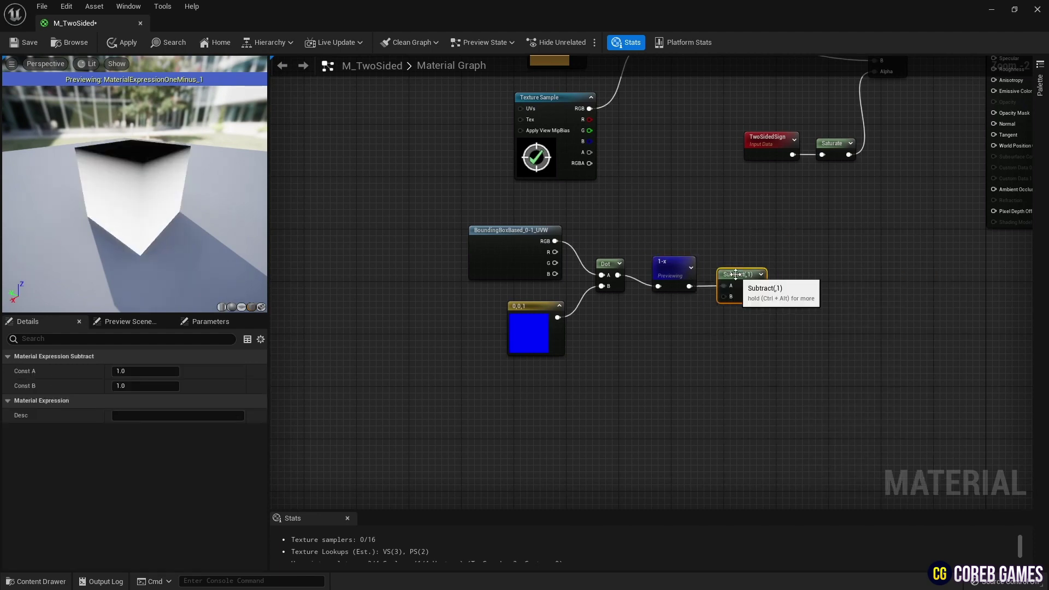
Add a scalar parameter named Box Cover with default value 0.01, slider minimum 0.01 and slider maximum 1.0.
left_click(669, 315)
type("Box Cover")
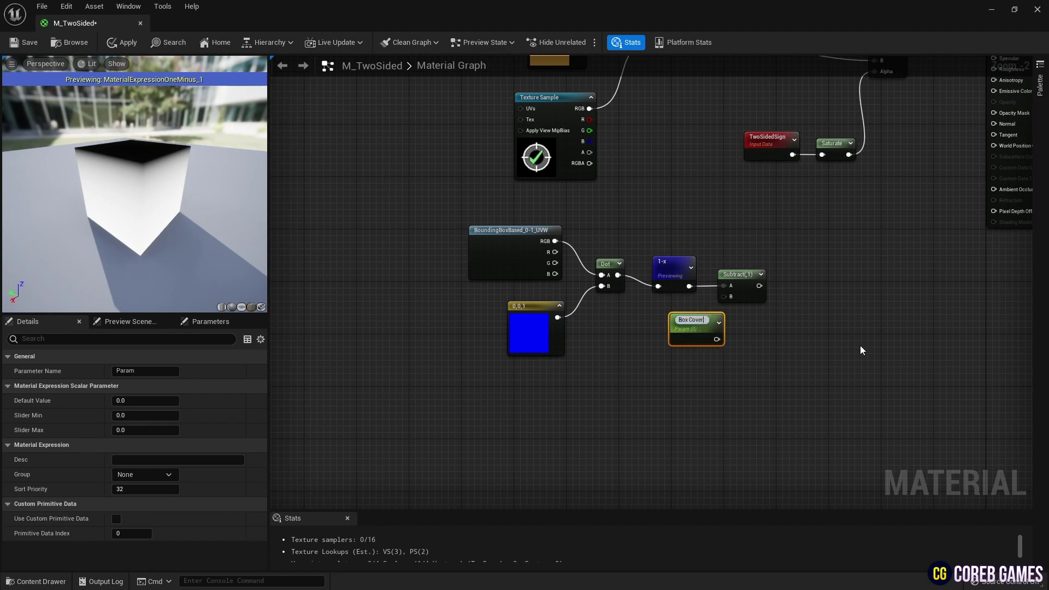
key("Return")
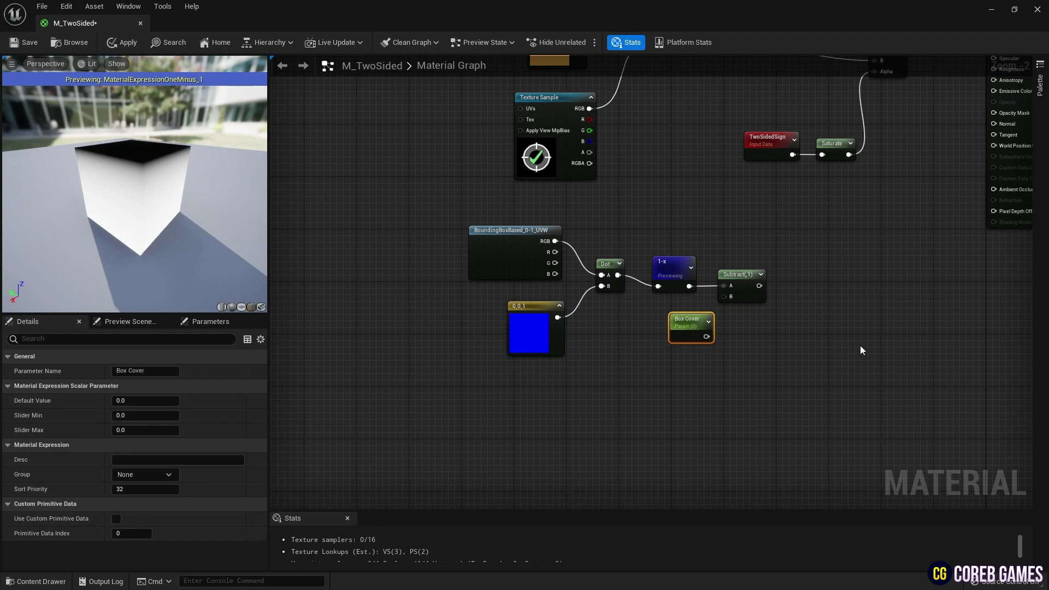
left_click(156, 399)
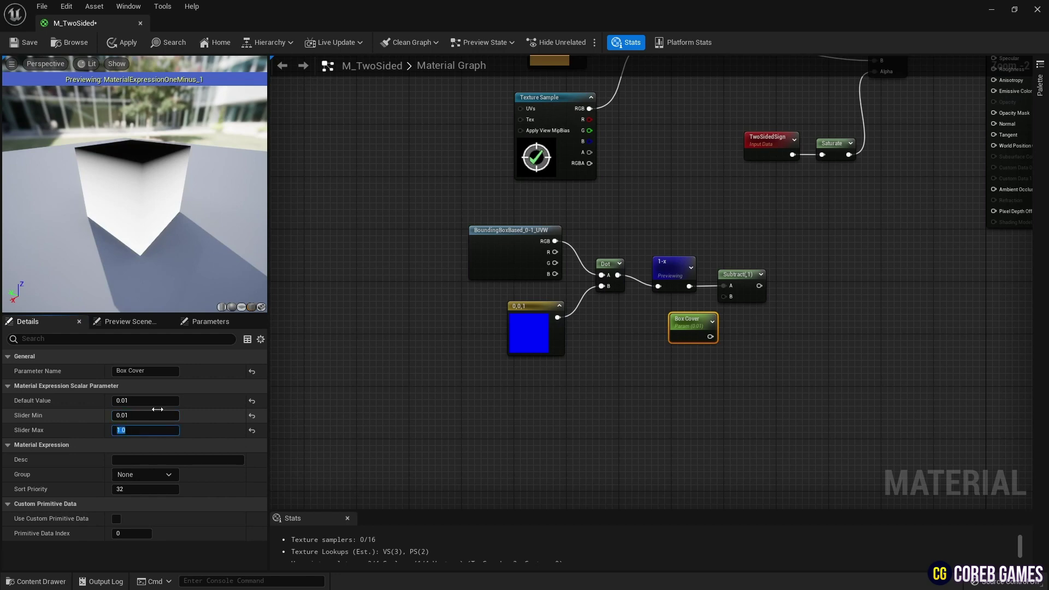
Connect Box Cover to the Subtract node's B input and preview the Subtract result.
left_click(758, 332)
left_click_drag(710, 336, 691, 312)
left_click(735, 274)
key("space")
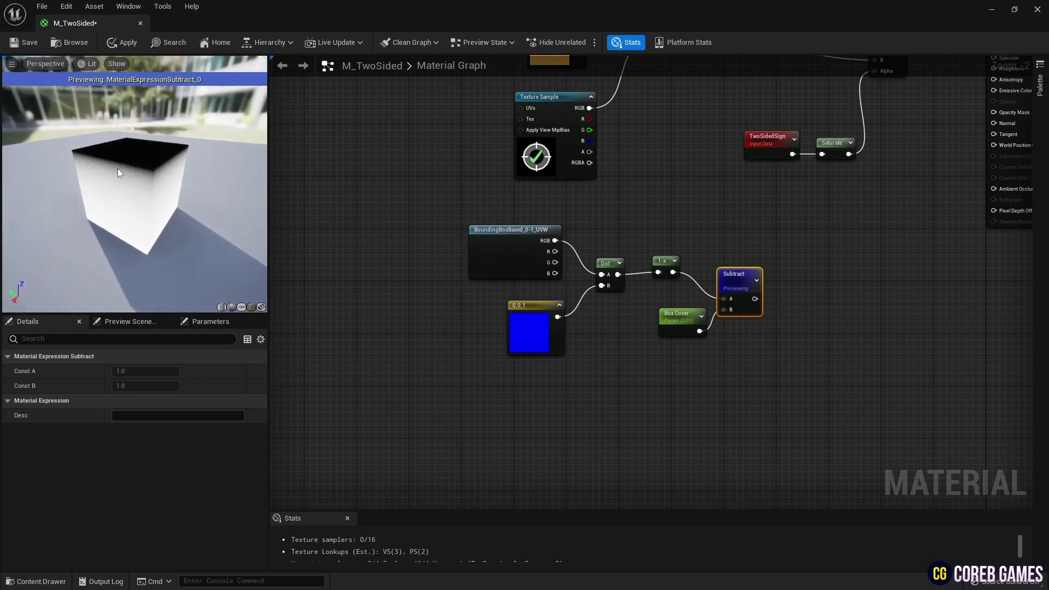
Add a Power node after the Subtract with a constant exponent of 0, and preview it on the cube.
right_click(783, 279)
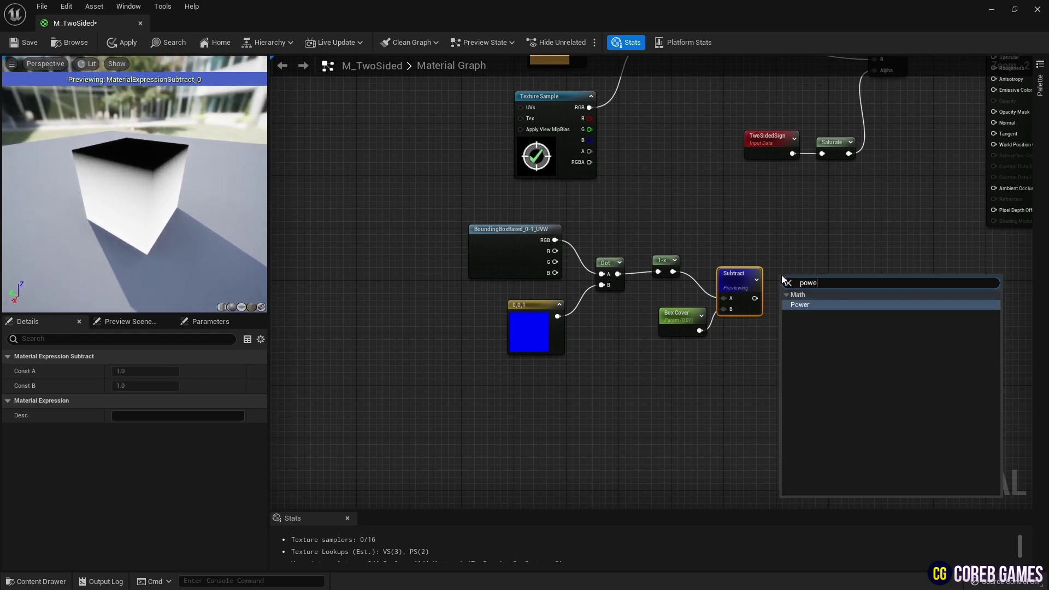
key("Return")
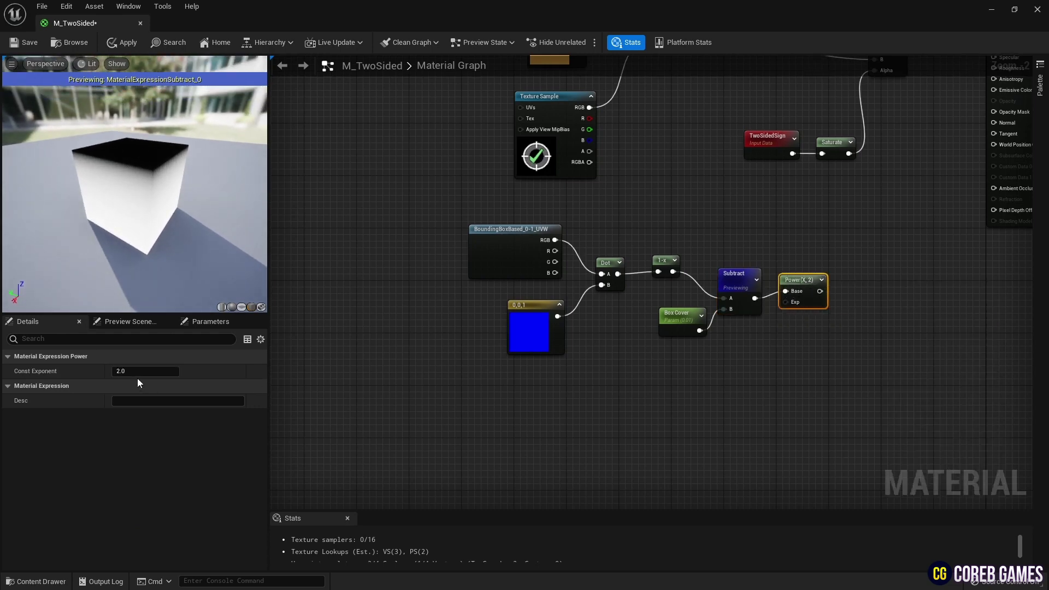
right_click(811, 289)
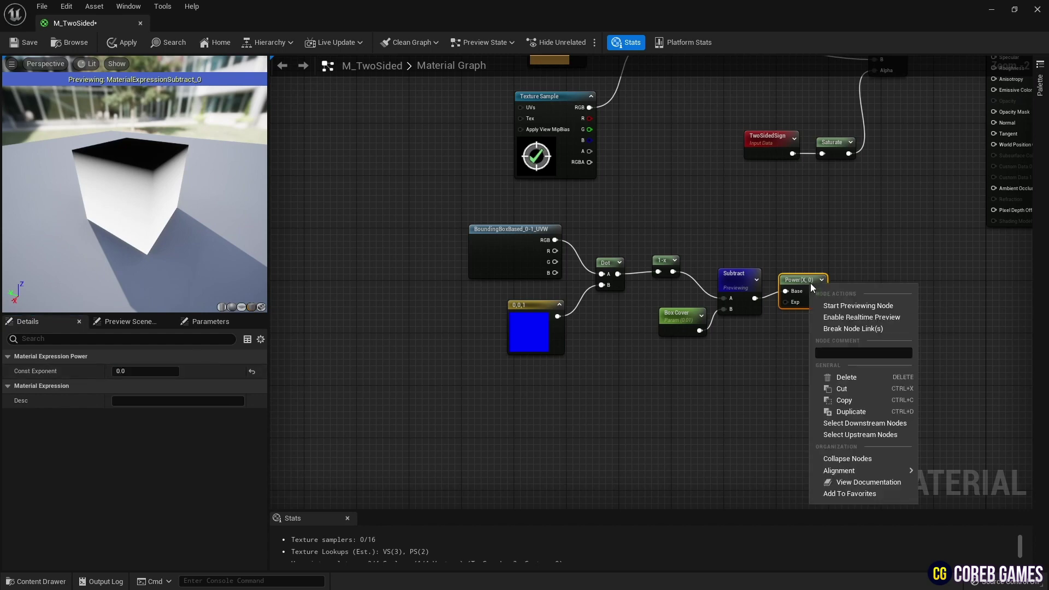
left_click(845, 306)
left_click_drag(134, 185, 183, 175)
Place a copy of the Use Only Color switch parameter above the Power node and rename it Opacity Mask.
right_click_drag(843, 207, 584, 347)
right_click(653, 242)
left_click(562, 88)
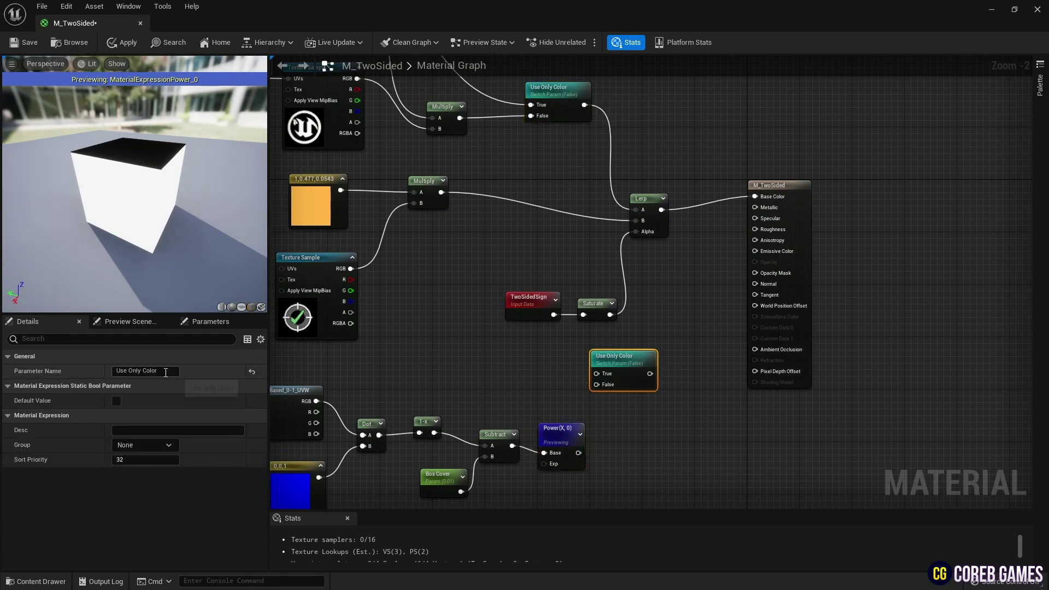
type("Opacity")
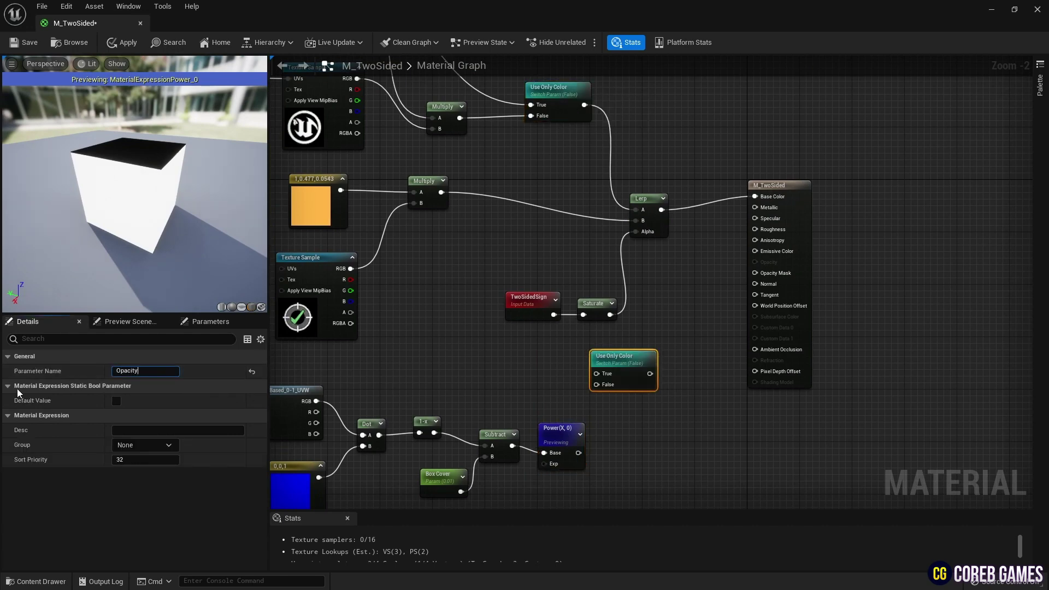
type(" Mask")
key("Return")
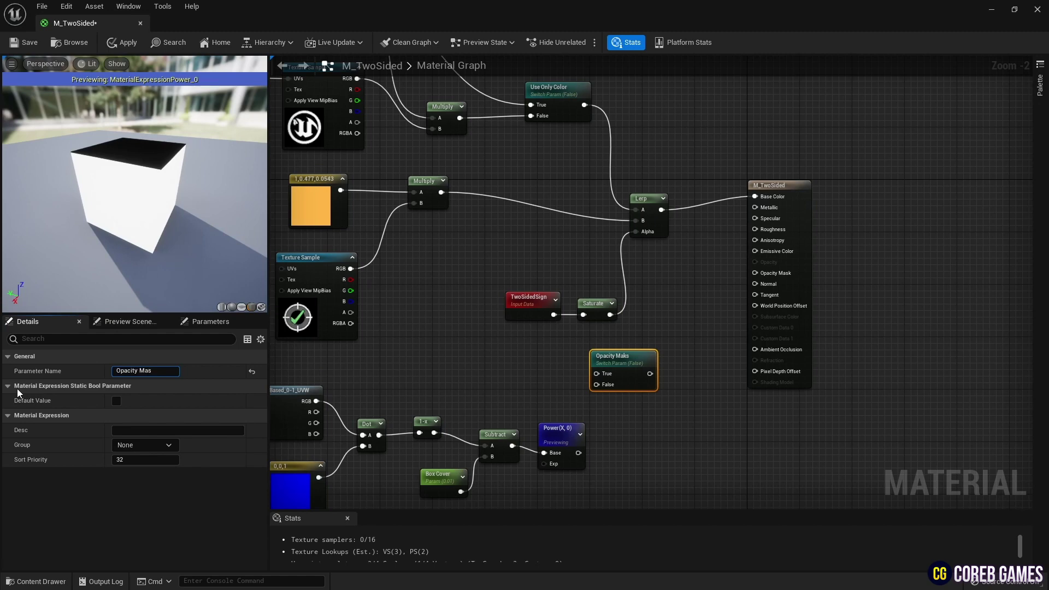
Add a Constant of 1 and connect it to the Opacity Mask switch's False input, with the Power result connected to True.
right_click_drag(535, 374, 545, 320)
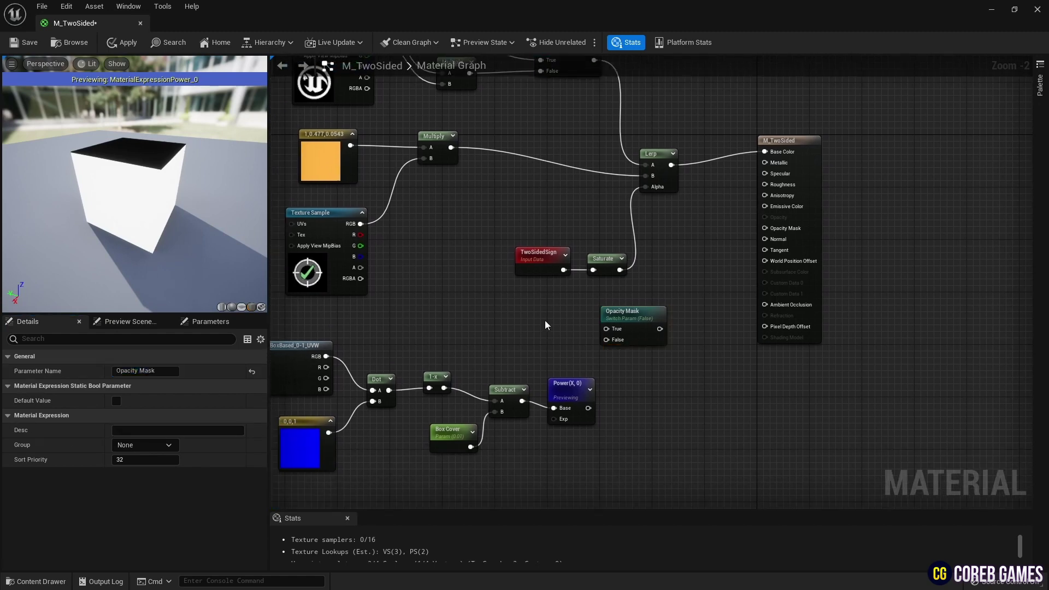
left_click(526, 312)
left_click(152, 371)
type("1")
left_click(536, 349)
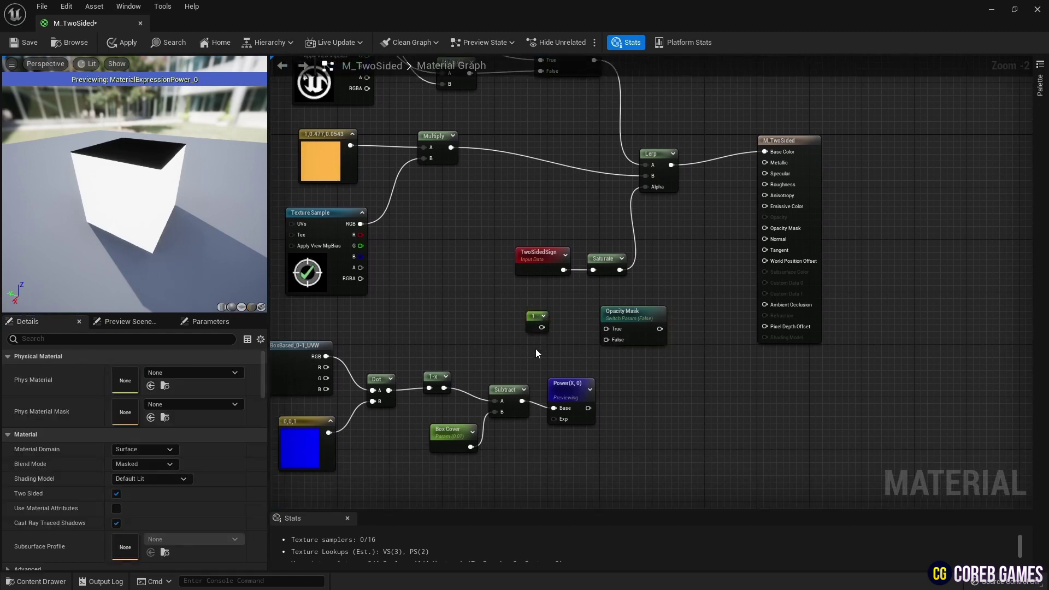
left_click_drag(616, 346, 606, 340)
left_click_drag(582, 401, 608, 329)
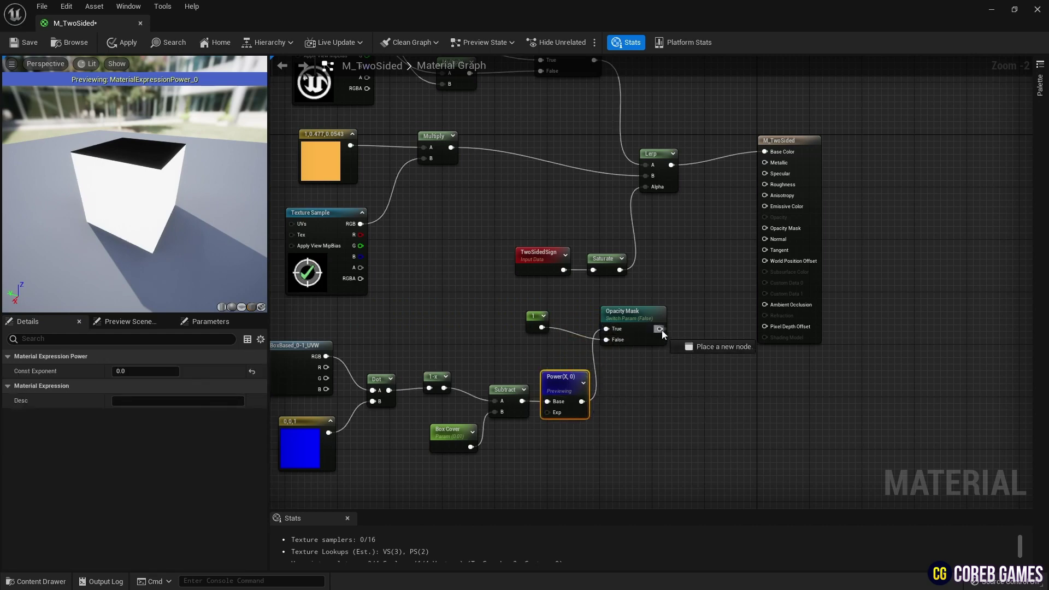
Feed the Opacity Mask switch into the material's Opacity Mask input and stop previewing the Power node.
right_click(565, 379)
left_click(601, 179)
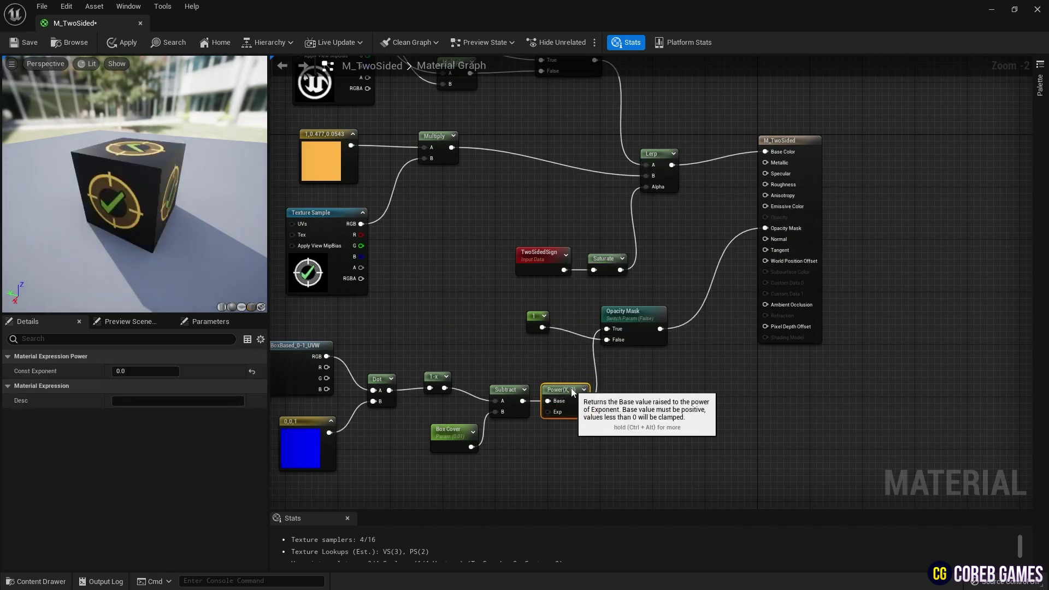
Test the Opacity Mask switch on the preview cube by turning its default value on, and turn it off again.
left_click(628, 322)
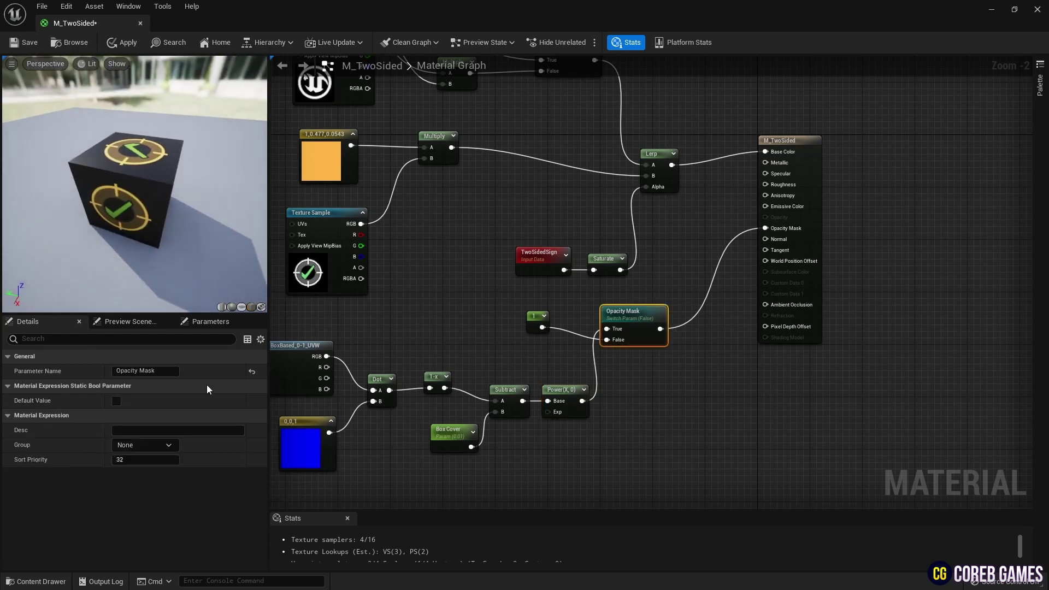
left_click(116, 401)
left_click_drag(155, 222, 9, 162)
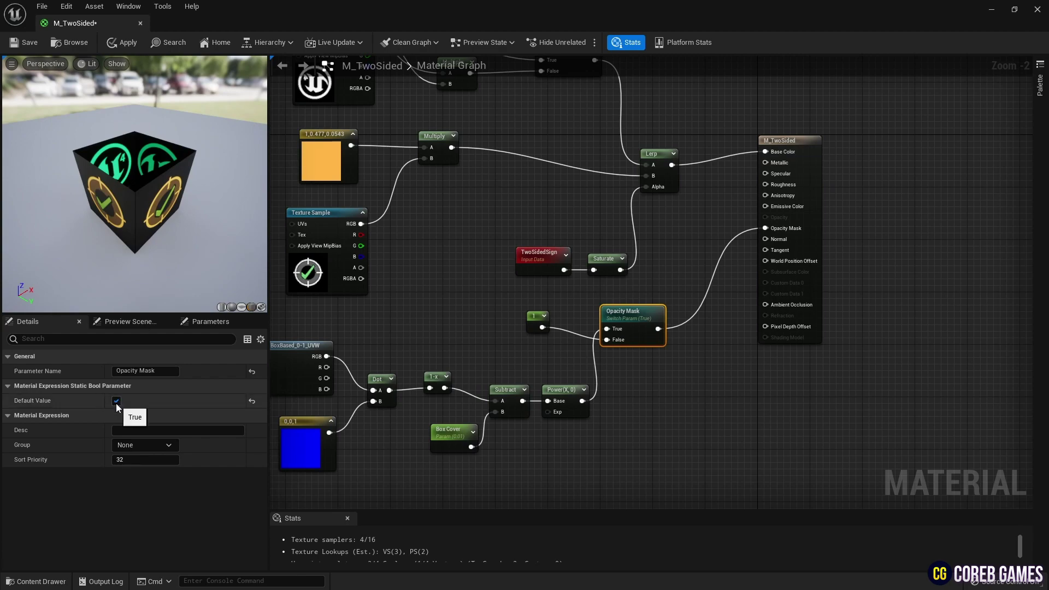
left_click(117, 401)
Save the M_TwoSided material and close its editor.
key("ctrl+s")
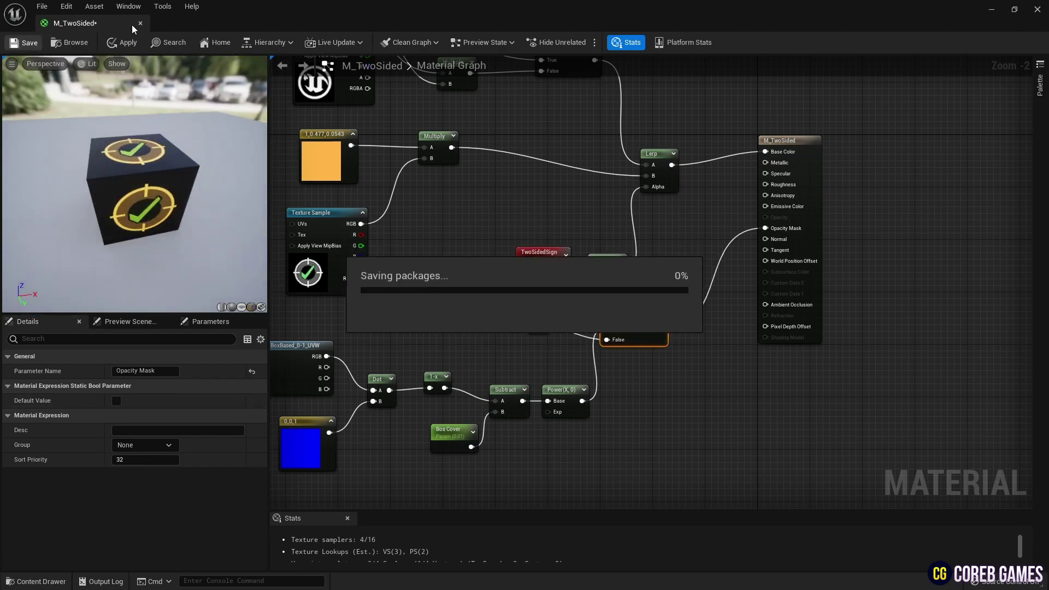
left_click(140, 23)
right_click_drag(309, 397, 241, 437)
left_click(117, 513)
Create two material instances from M_TwoSided in the Content folder, keeping their default names.
left_click(28, 581)
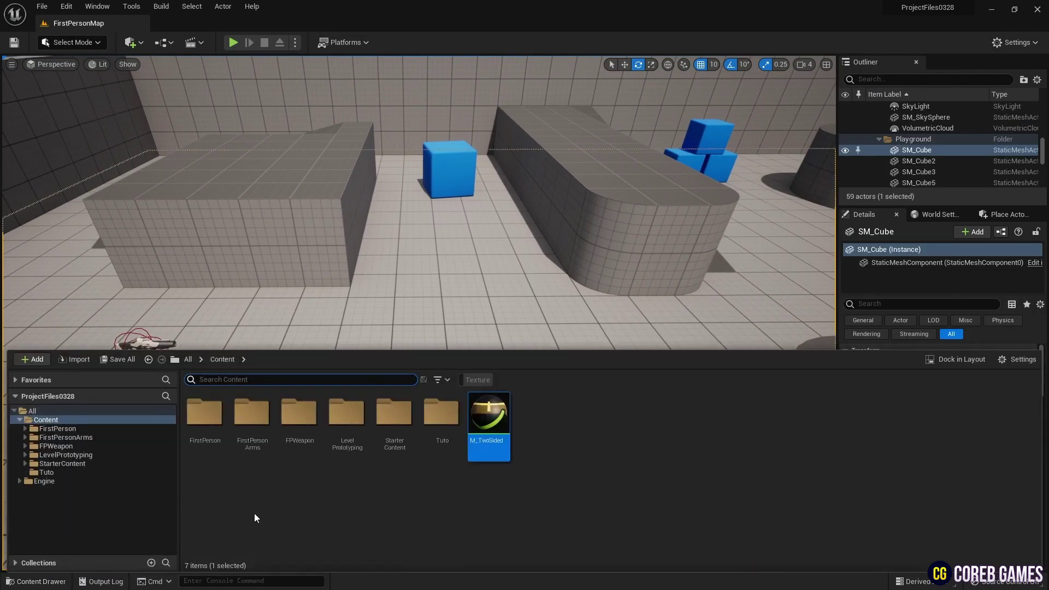
right_click(488, 423)
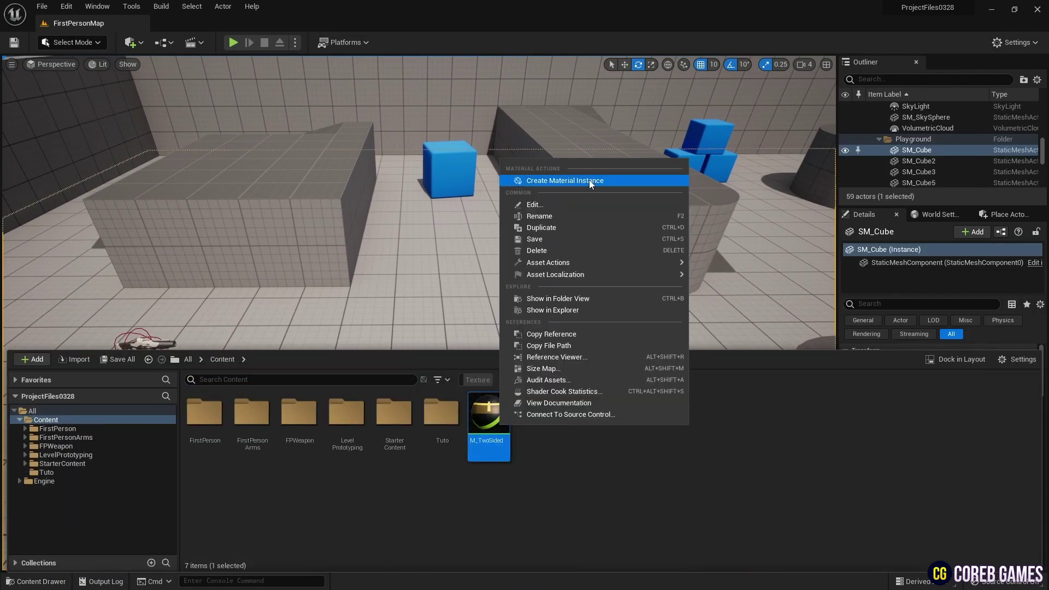
left_click(552, 177)
right_click(491, 418)
left_click(552, 180)
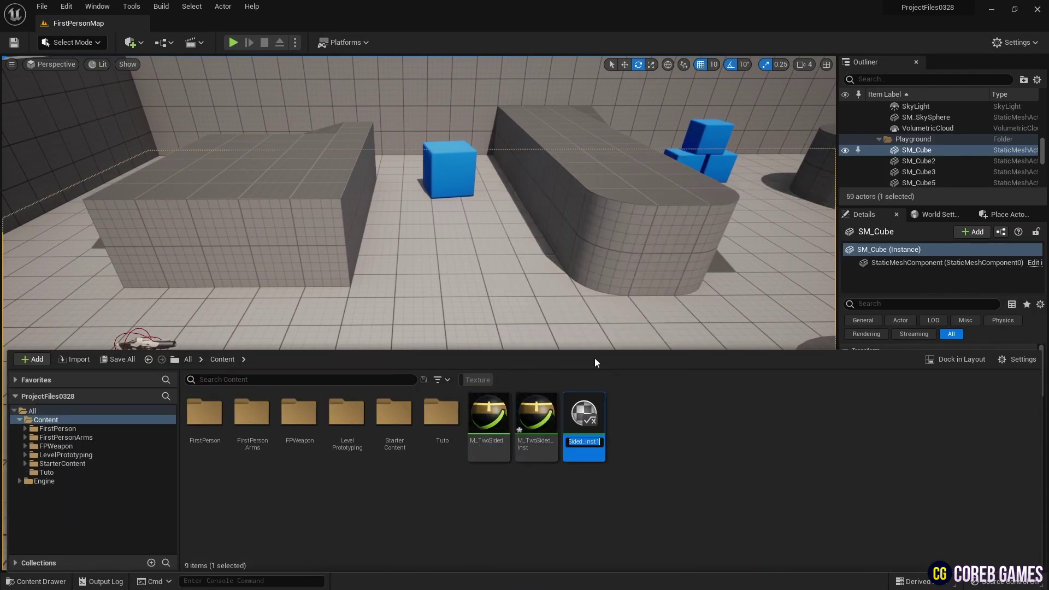
Open M_TwoSided_Inst1, override its Use Only Color and Opacity Mask switches, and turn Opacity Mask on.
double_click(601, 434)
left_click(610, 143)
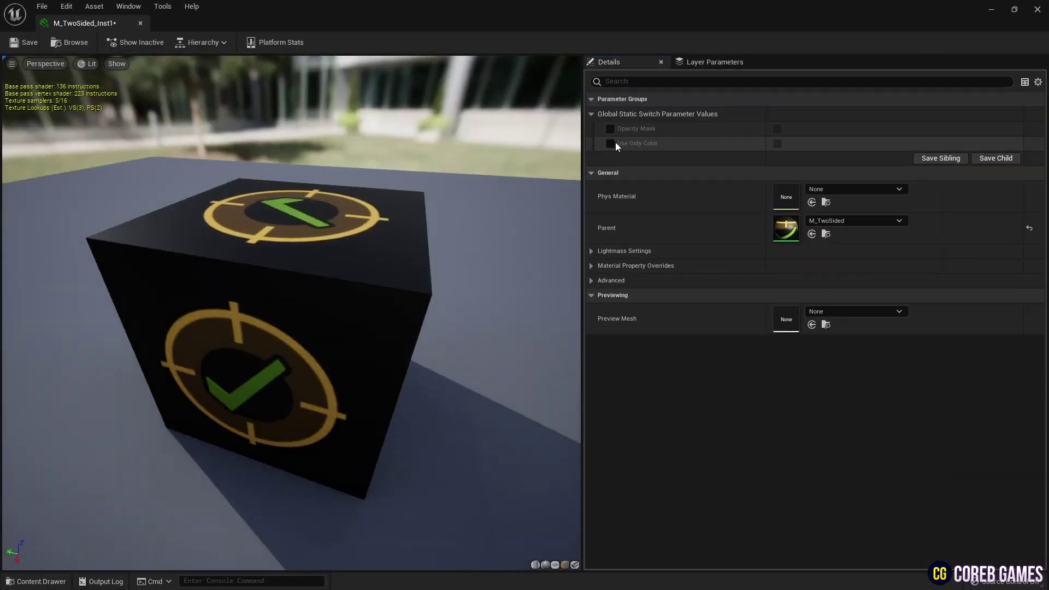
left_click(610, 129)
left_click(778, 129)
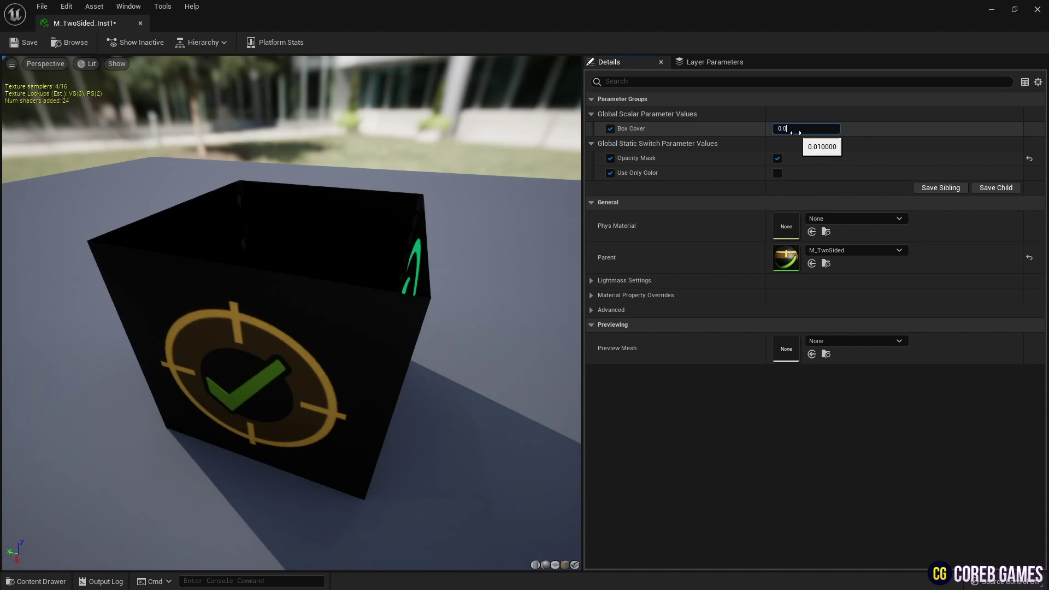
Set Box Cover to 0.3 and turn on Use Only Color in the instance, saving and closing it.
left_click_drag(795, 133, 795, 133)
left_click(777, 173)
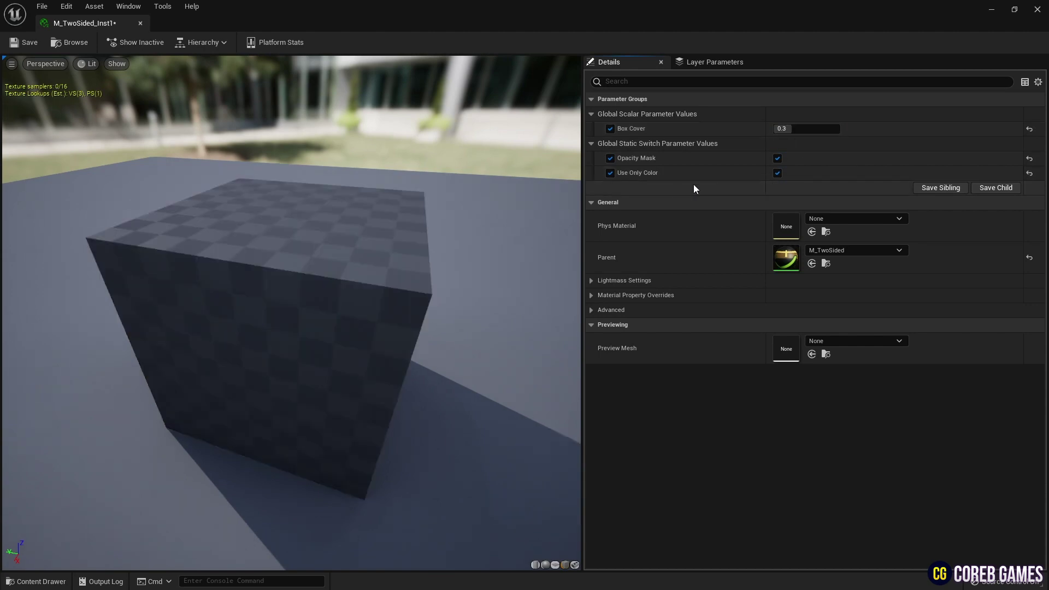
left_click_drag(572, 197, 214, 275)
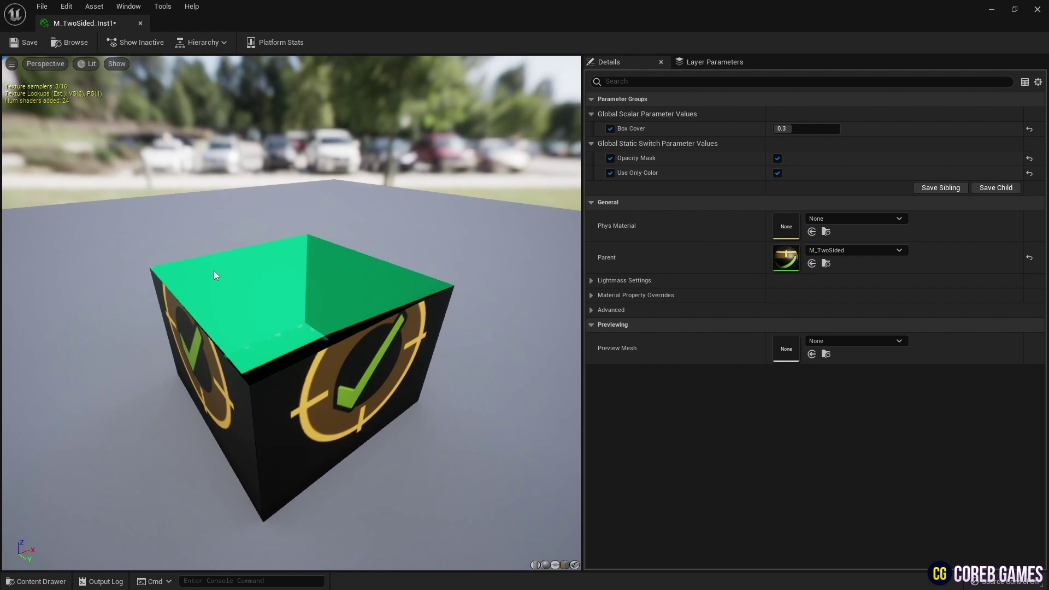
left_click(17, 47)
left_click(141, 23)
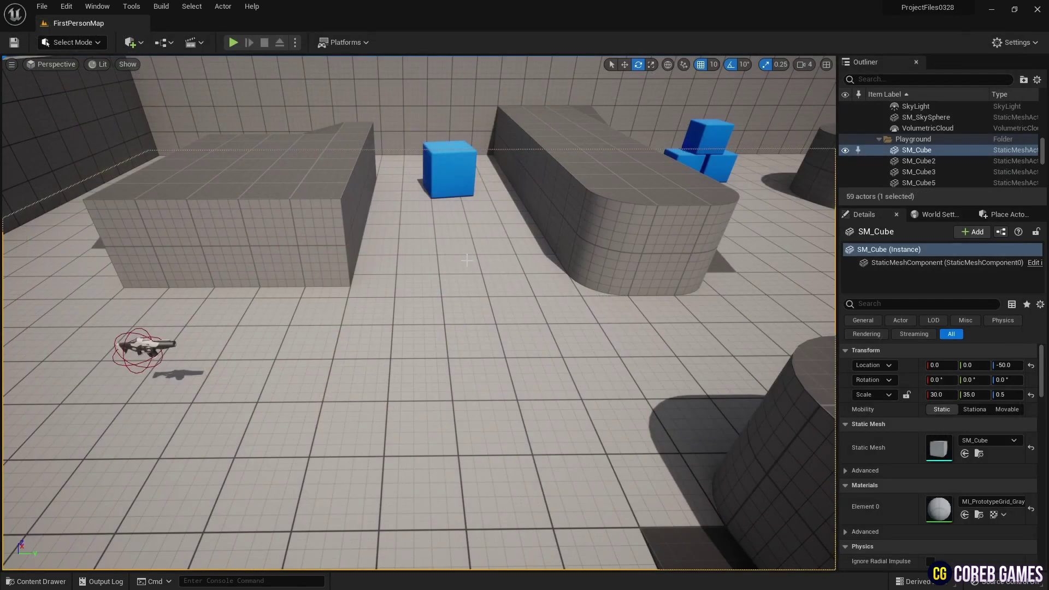
Place a Cube and a Plane shape on the open floor of the level, raising both above the ground.
left_click(989, 216)
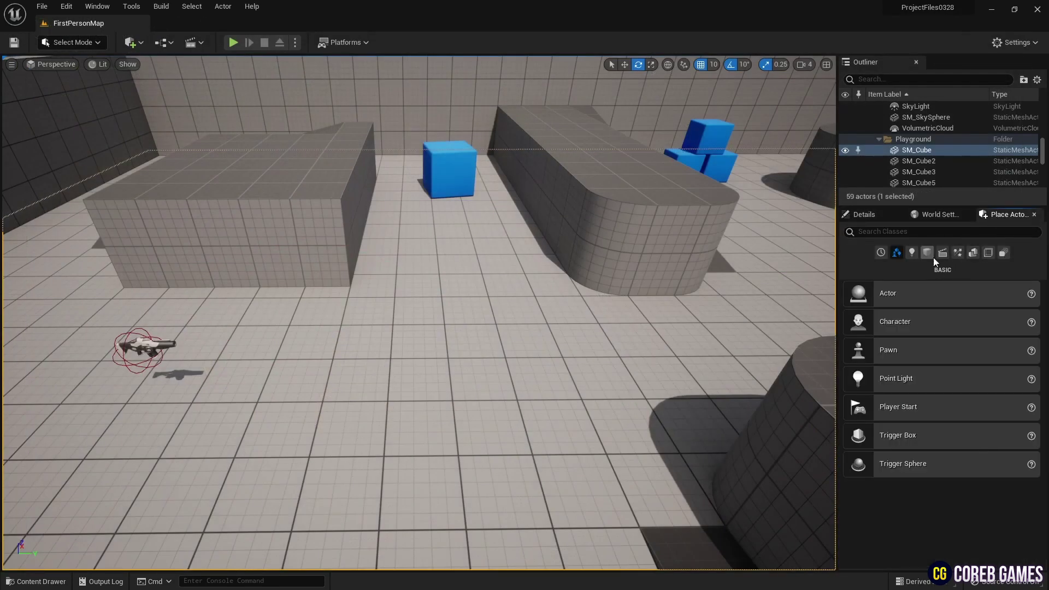
left_click(927, 252)
left_click_drag(891, 305, 457, 279)
left_click(624, 65)
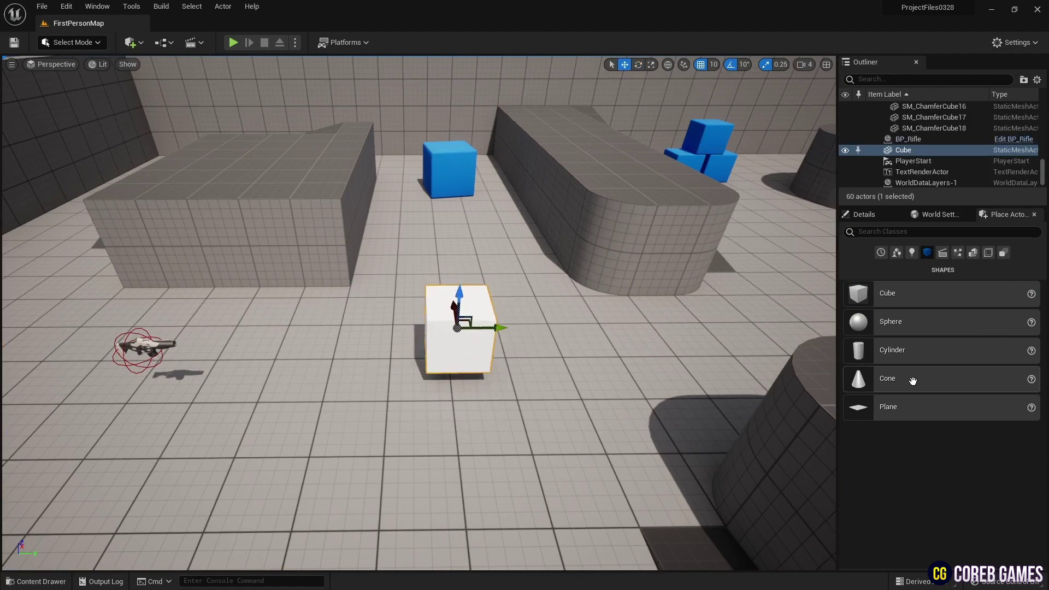
left_click_drag(328, 382, 329, 312)
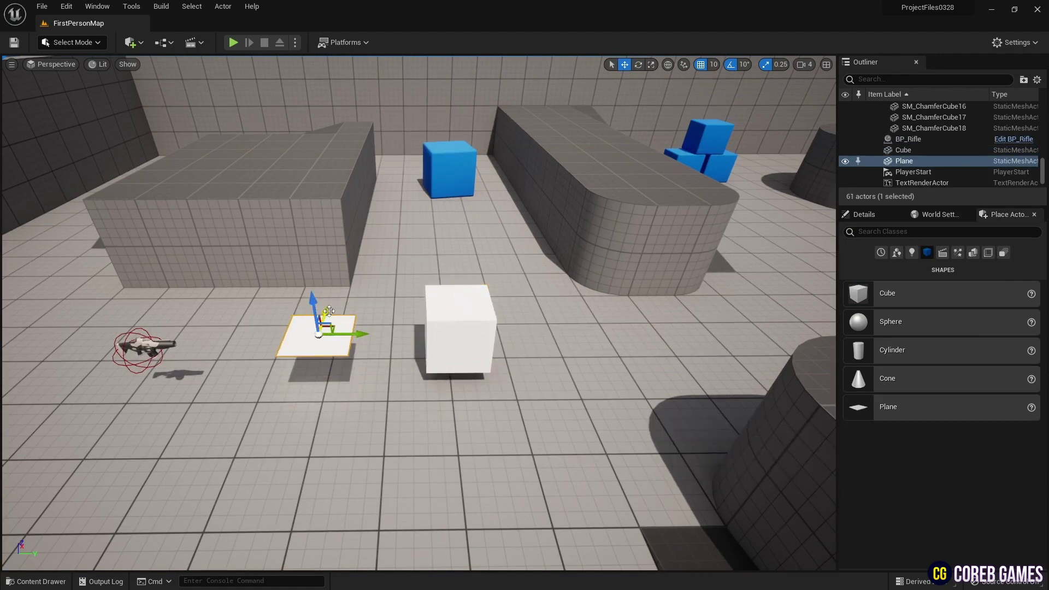
Rotate the plane until it stands roughly upright beside the cube.
left_click(638, 65)
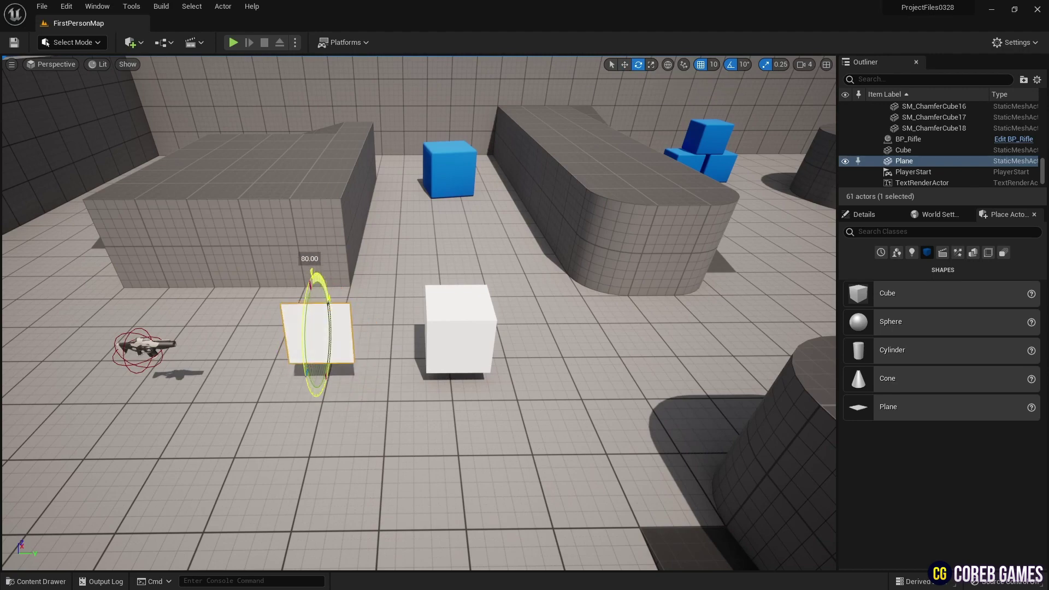
left_click_drag(311, 272, 307, 277)
right_click_drag(308, 278, 279, 301)
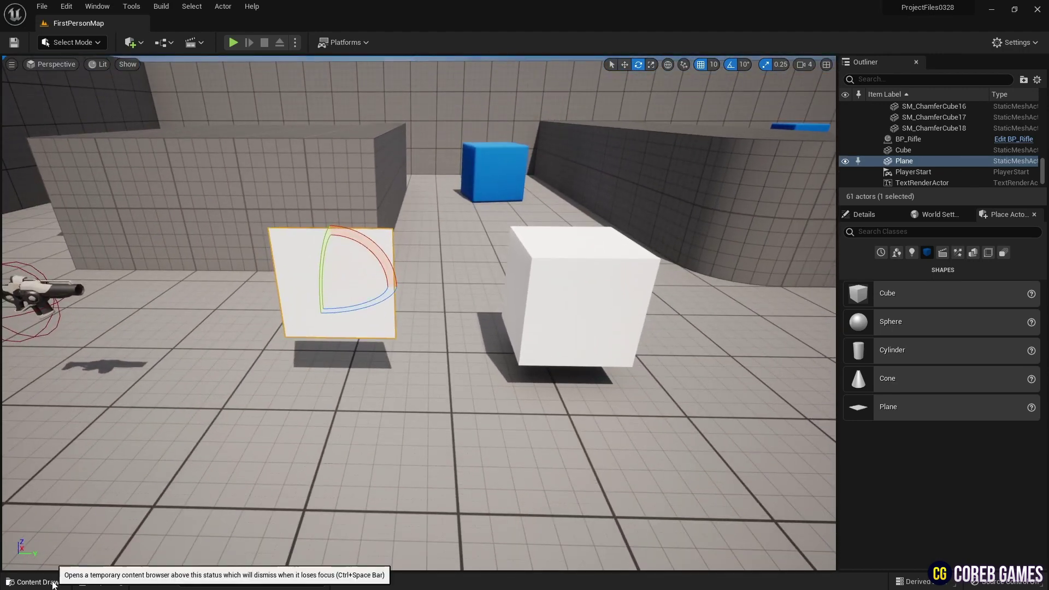